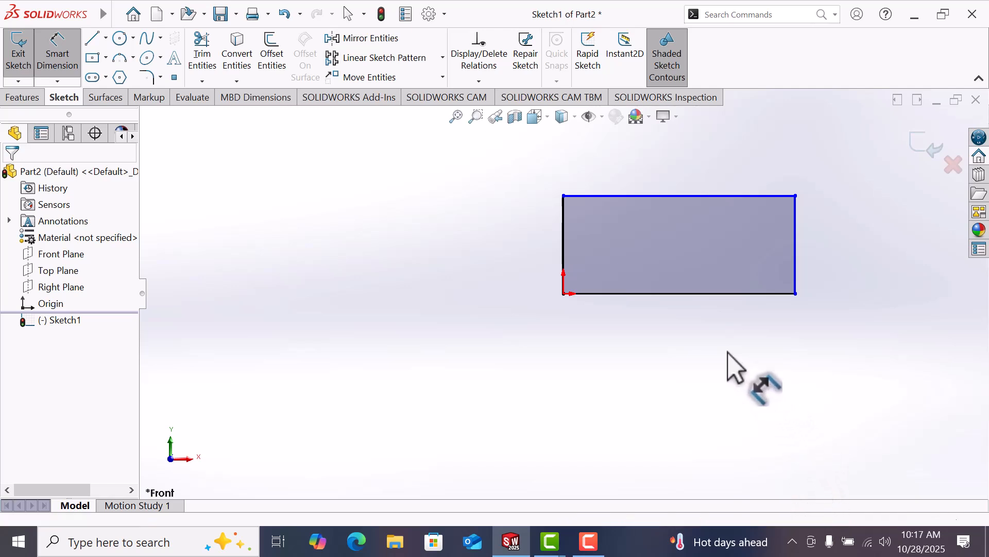
# Step: Dimension the rectangle's lower horizontal edge and set its length to 100 mm
pyautogui.click(708, 294)
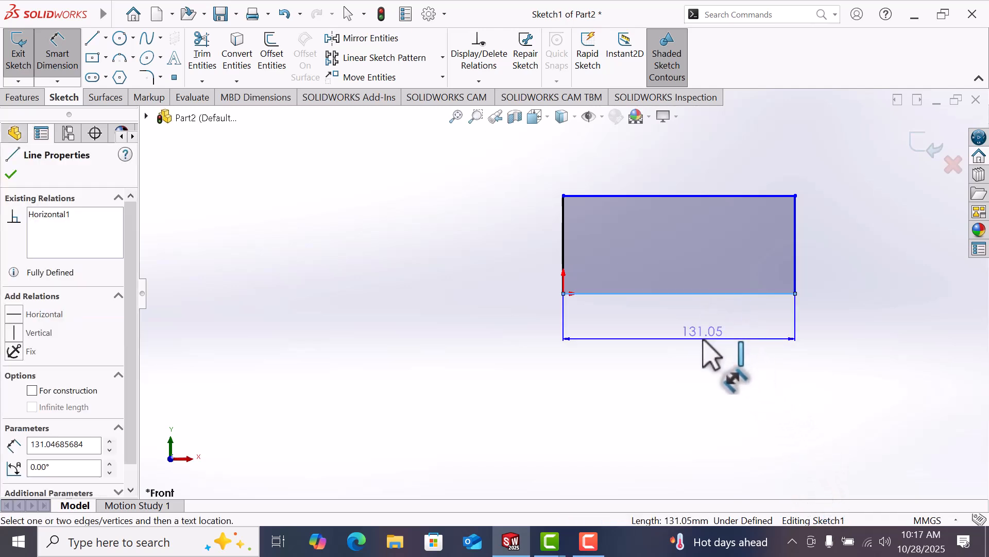
pyautogui.click(704, 341)
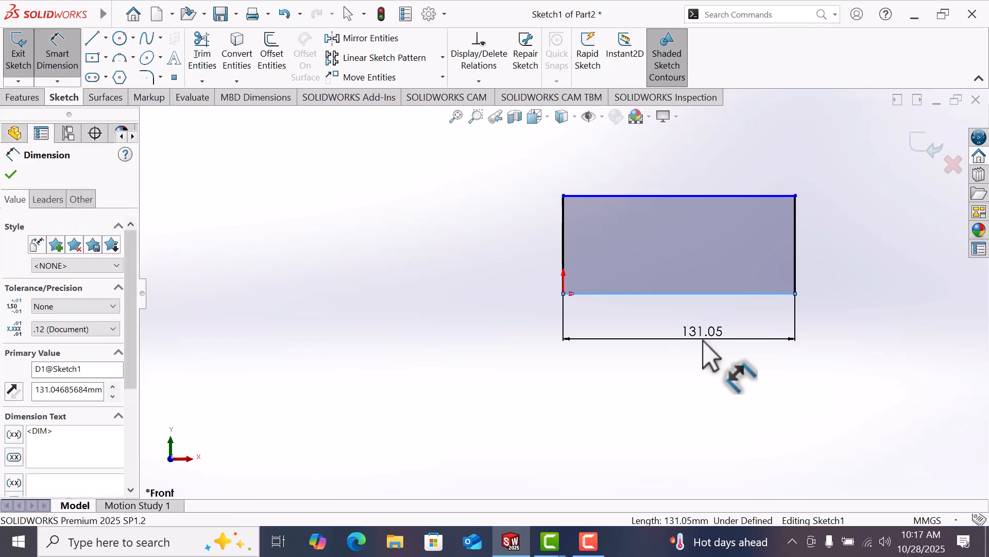
pyautogui.write('100')
pyautogui.press('Return')
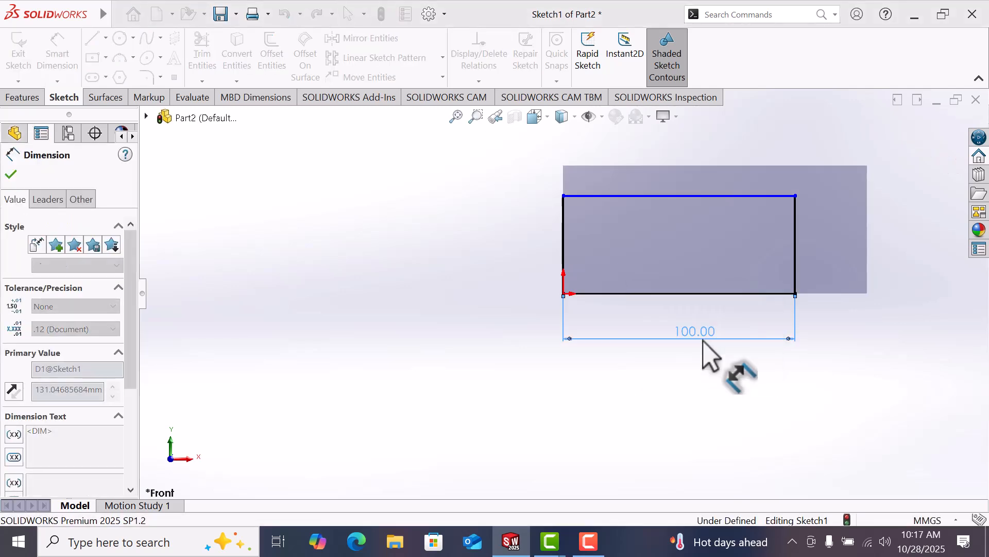
pyautogui.click(898, 270)
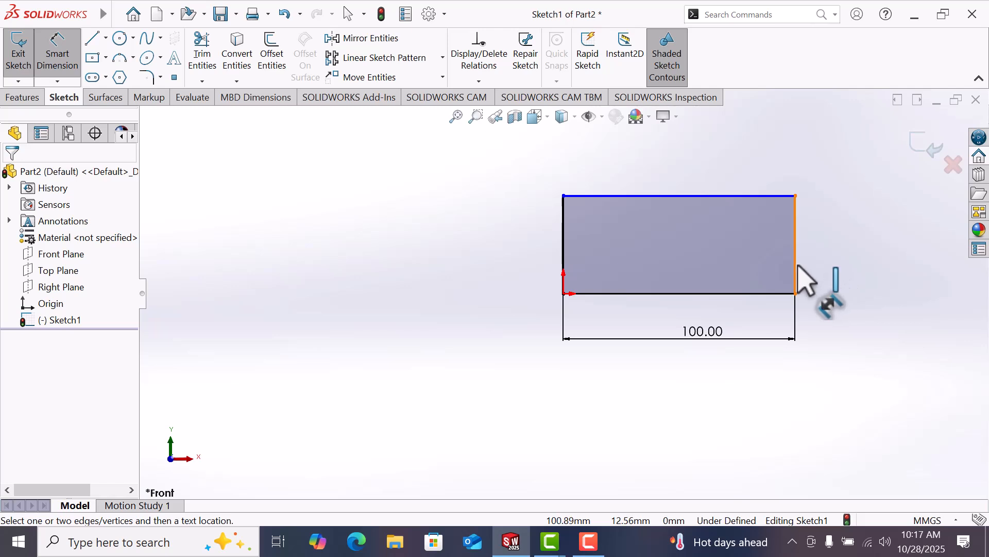
# Step: Dimension the rectangle's vertical edge opposite the origin and set its height to 50 mm
pyautogui.click(797, 265)
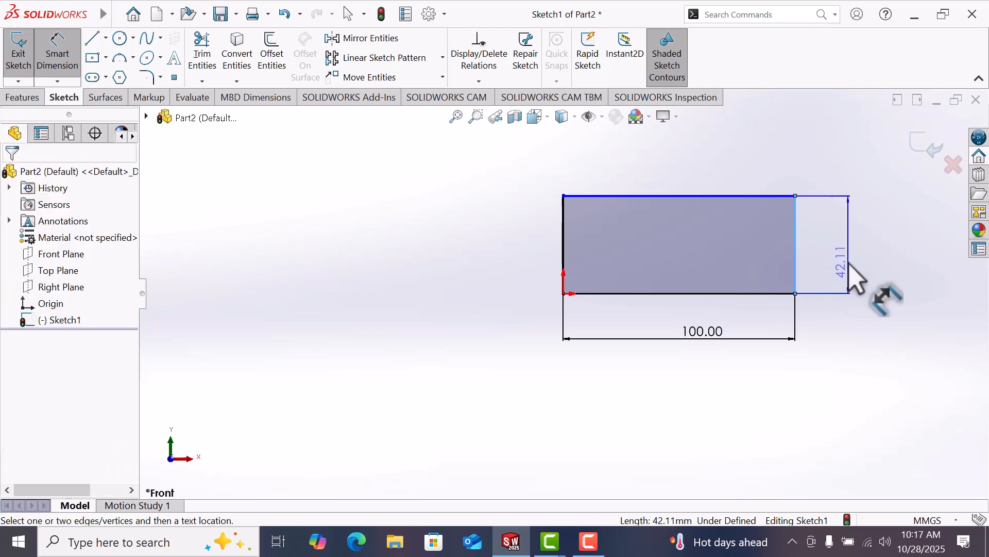
pyautogui.click(840, 273)
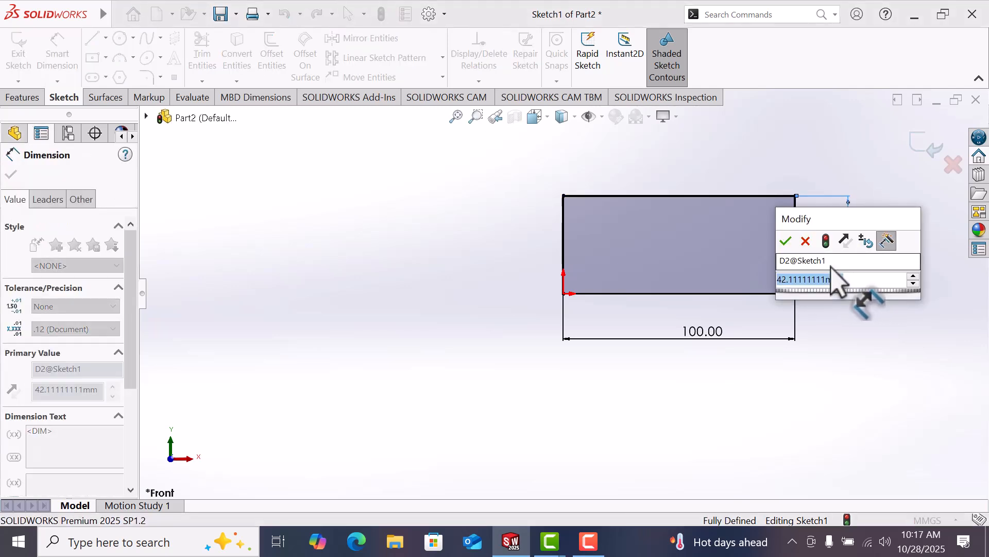
pyautogui.write('5')
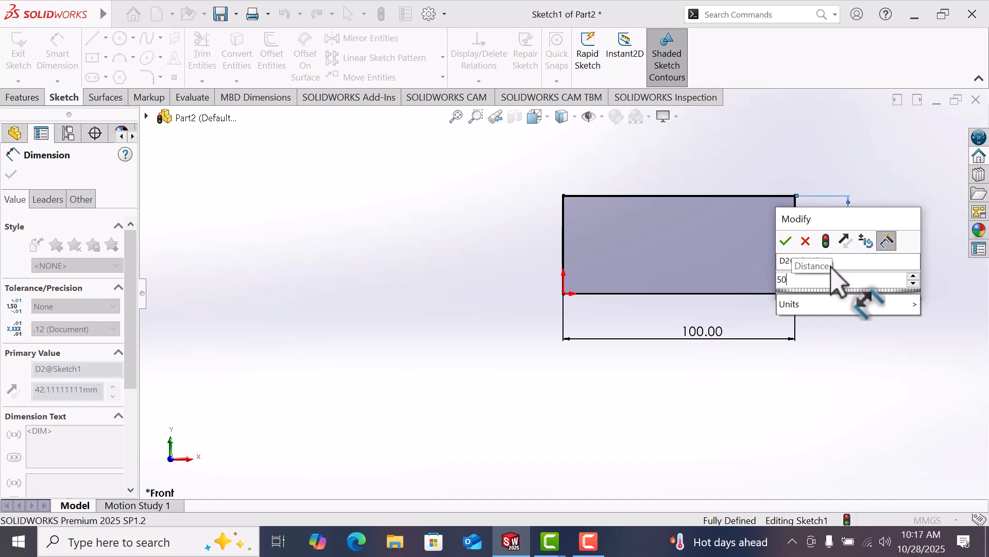
pyautogui.write('0')
pyautogui.press('Return')
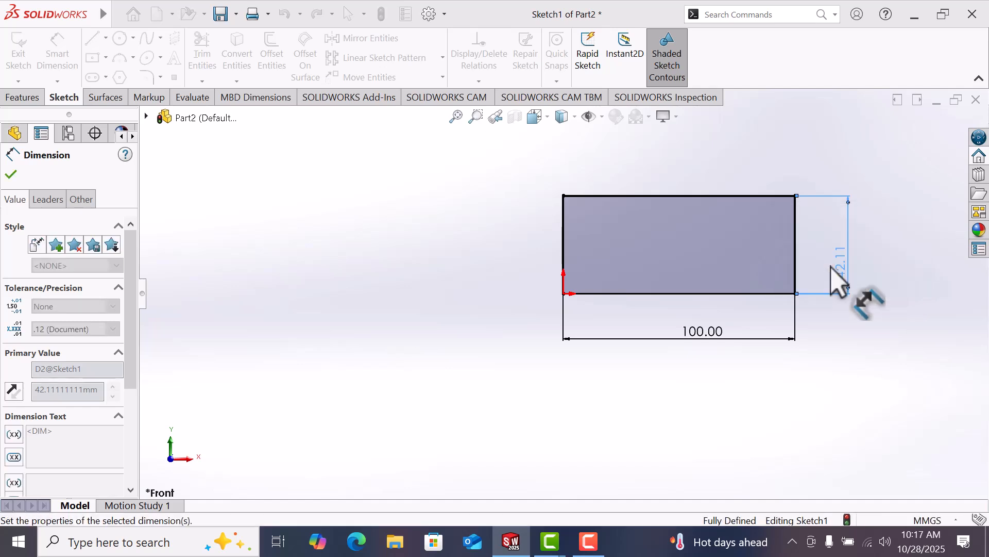
pyautogui.press('Escape')
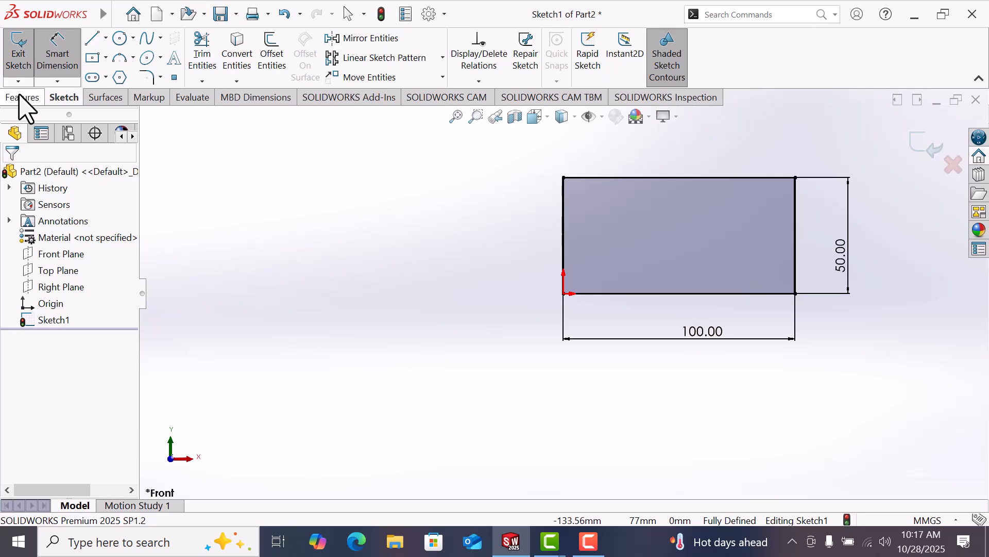
# Step: Extrude the 100 by 50 mm rectangle as a boss with a blind depth of 70 mm
pyautogui.click(21, 96)
pyautogui.click(14, 57)
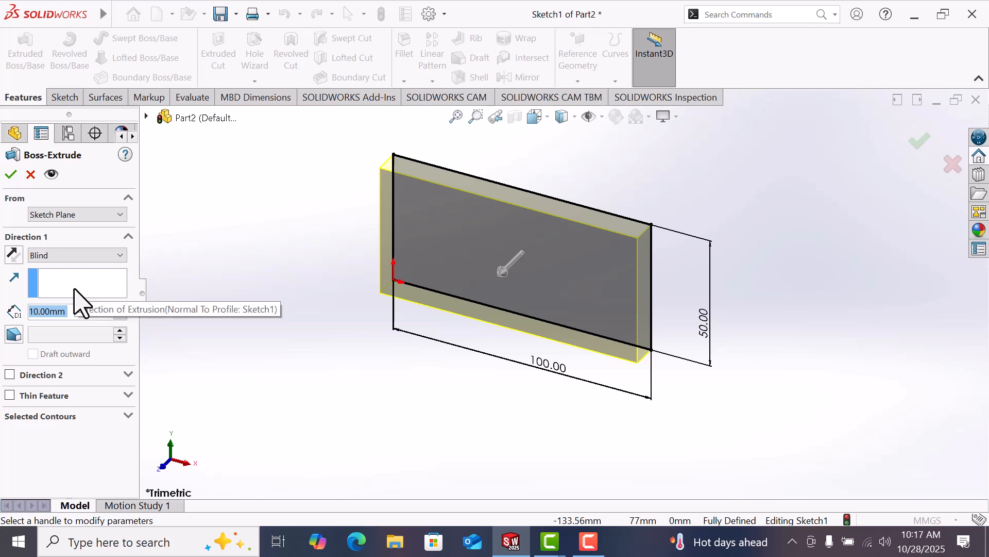
pyautogui.write('70')
pyautogui.press('Return')
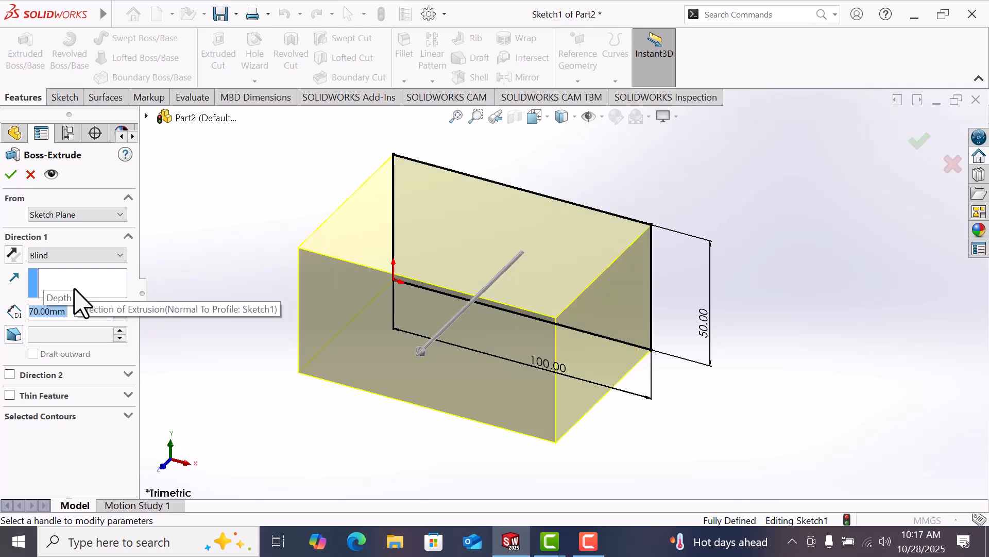
pyautogui.click(10, 174)
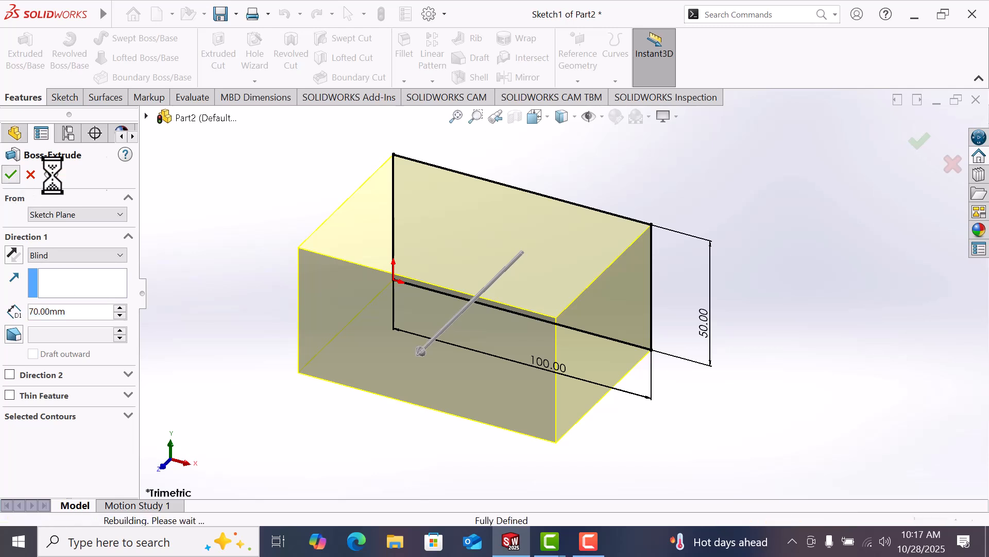
# Step: Change the scene behind the block to a plain white background
pyautogui.scroll(1, 786, 236)
pyautogui.click(782, 237)
pyautogui.scroll(3, 696, 276)
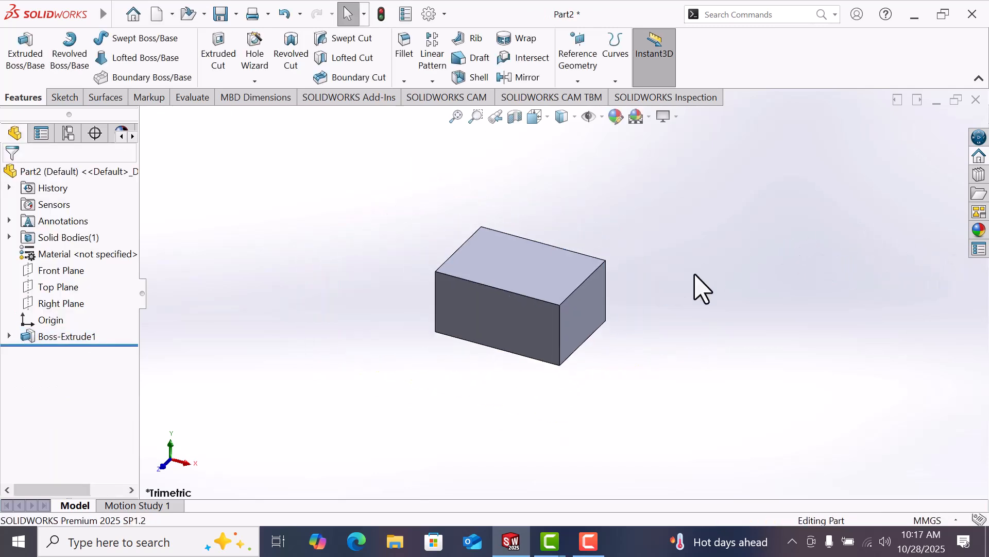
pyautogui.click(650, 117)
pyautogui.click(672, 155)
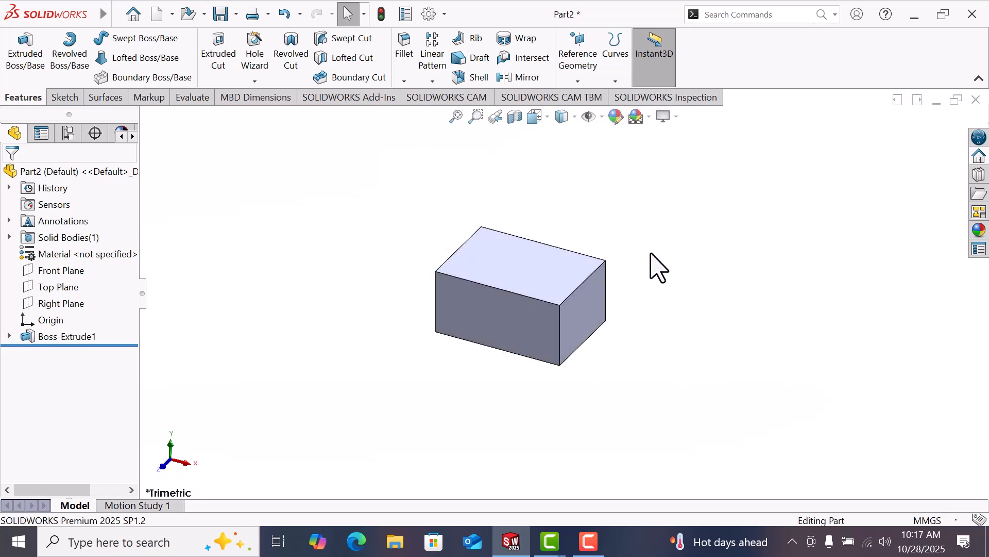
pyautogui.scroll(-2, 547, 309)
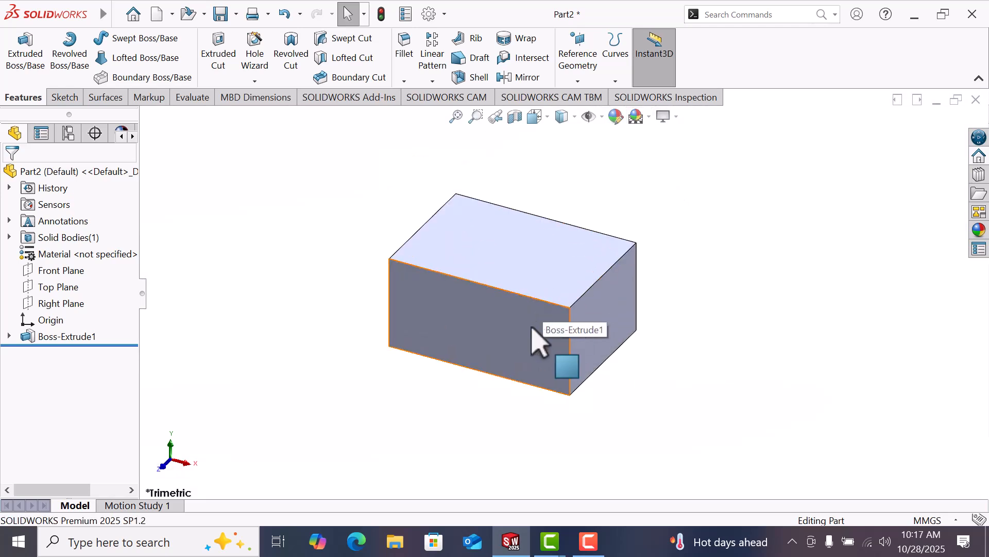
# Step: Sketch a corner rectangle on the block's front face, starting at the origin, about 83 mm wide and 36 mm high
pyautogui.click(499, 327)
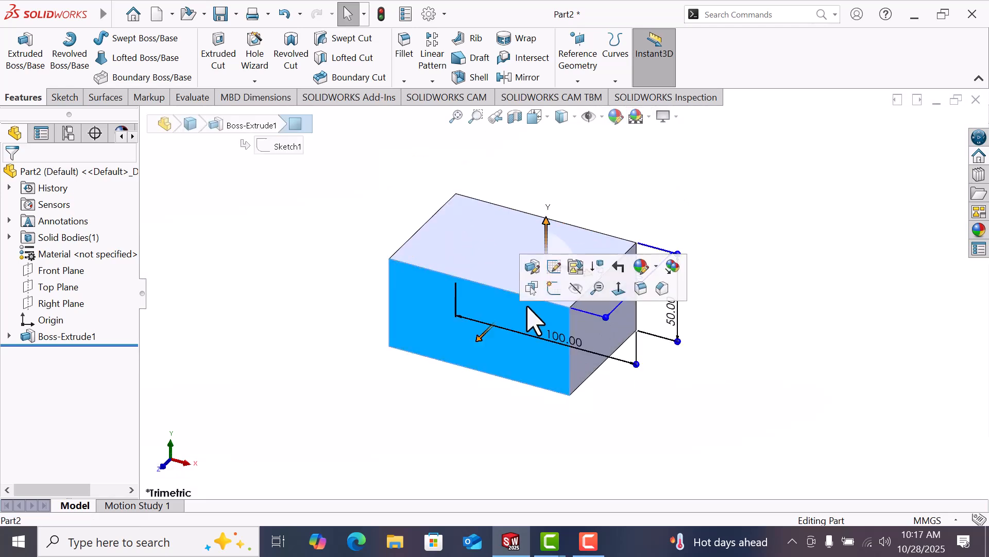
pyautogui.click(553, 288)
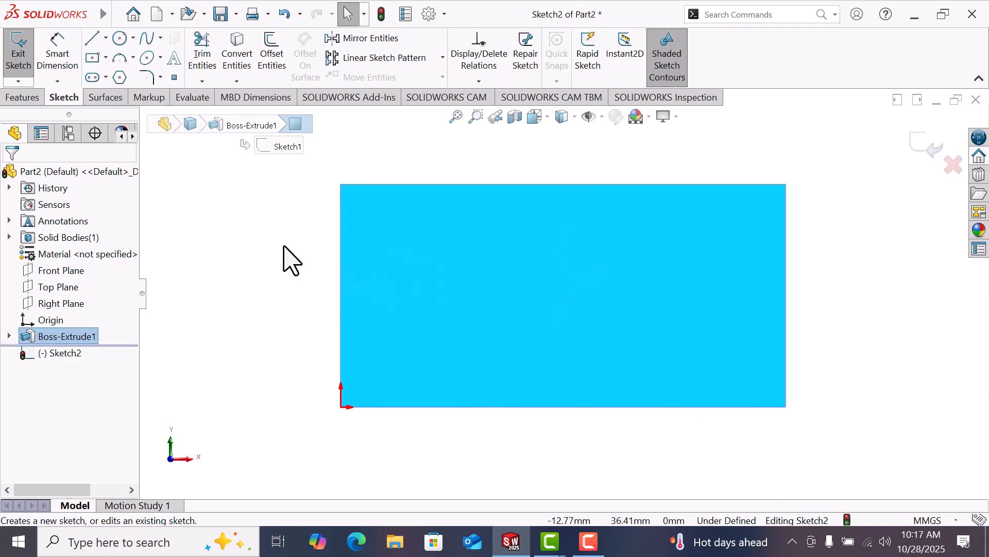
pyautogui.click(94, 58)
pyautogui.click(19, 223)
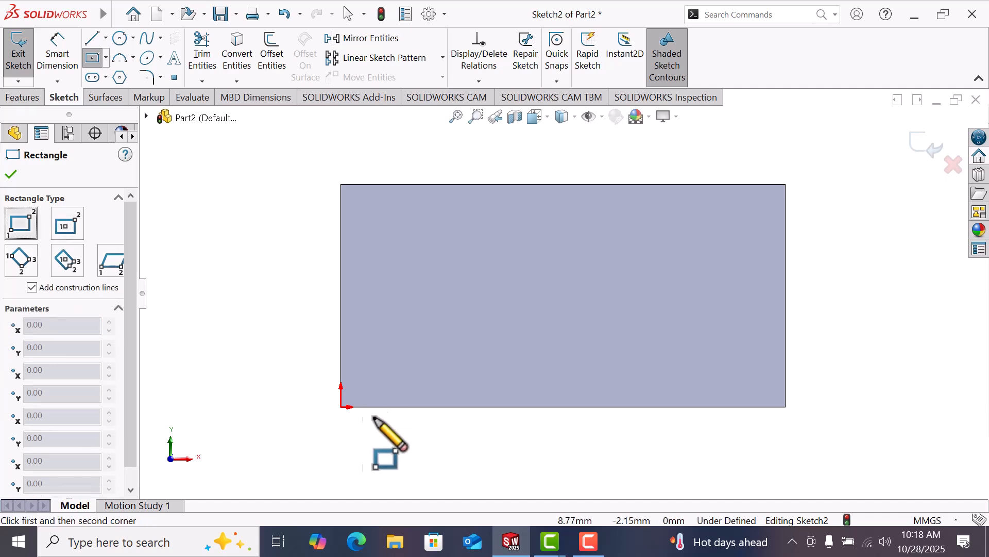
pyautogui.click(341, 407)
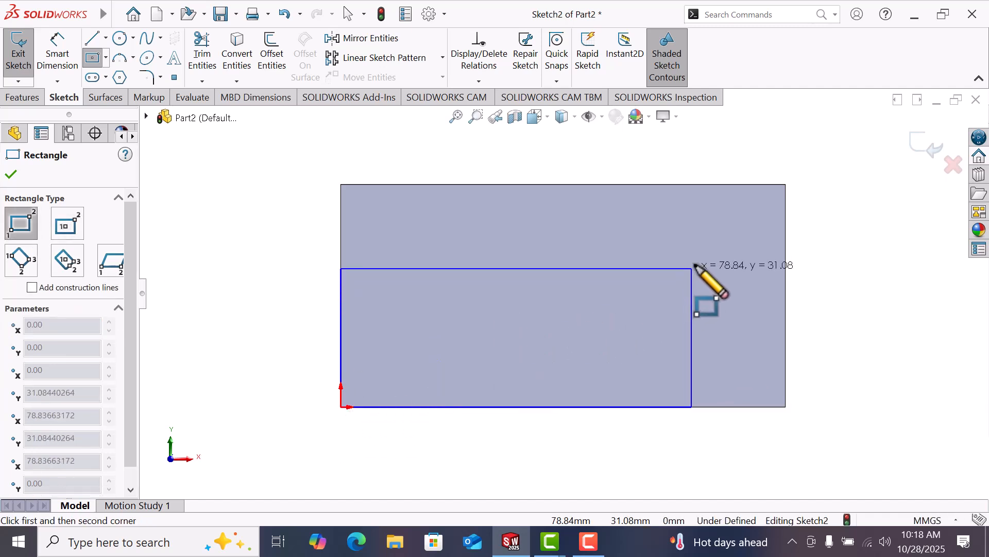
pyautogui.click(709, 248)
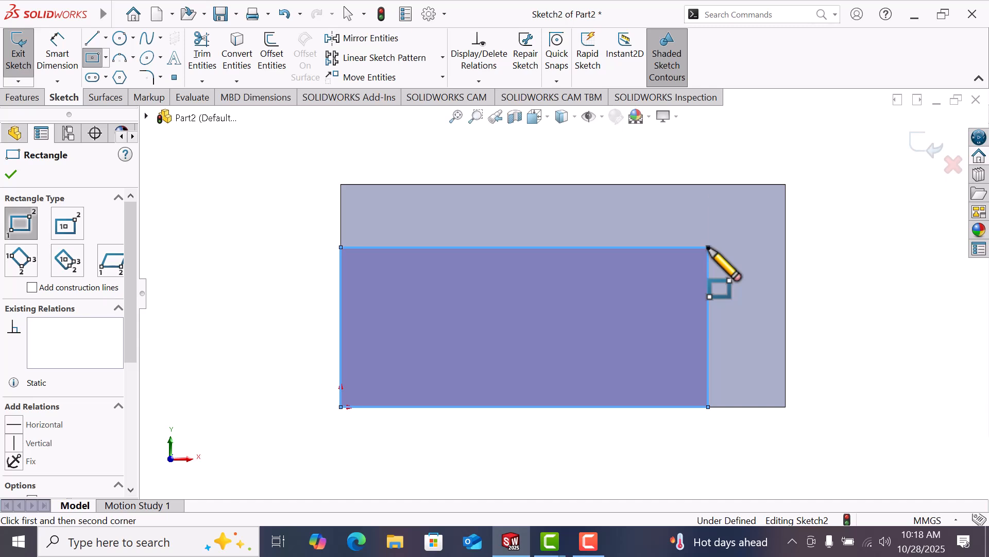
pyautogui.rightClick(708, 248)
pyautogui.click(717, 259)
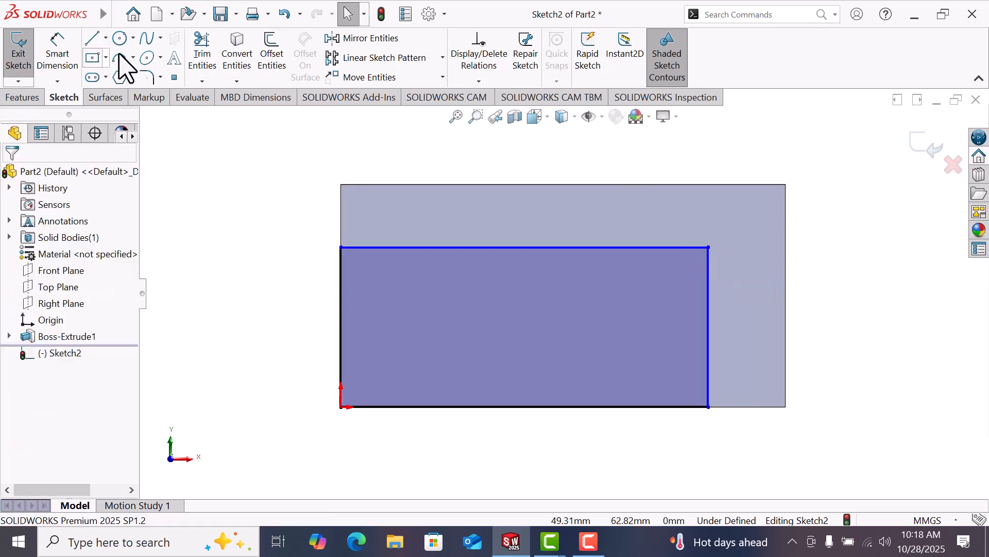
# Step: Dimension the gap between the rectangle's upper edge and the block's top edge as 20 mm
pyautogui.click(72, 62)
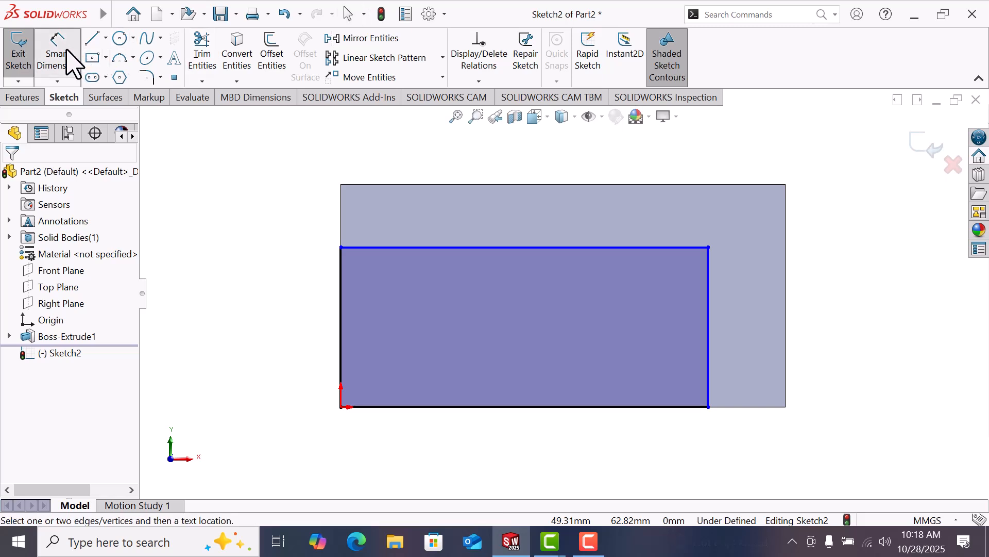
pyautogui.click(473, 248)
pyautogui.click(463, 185)
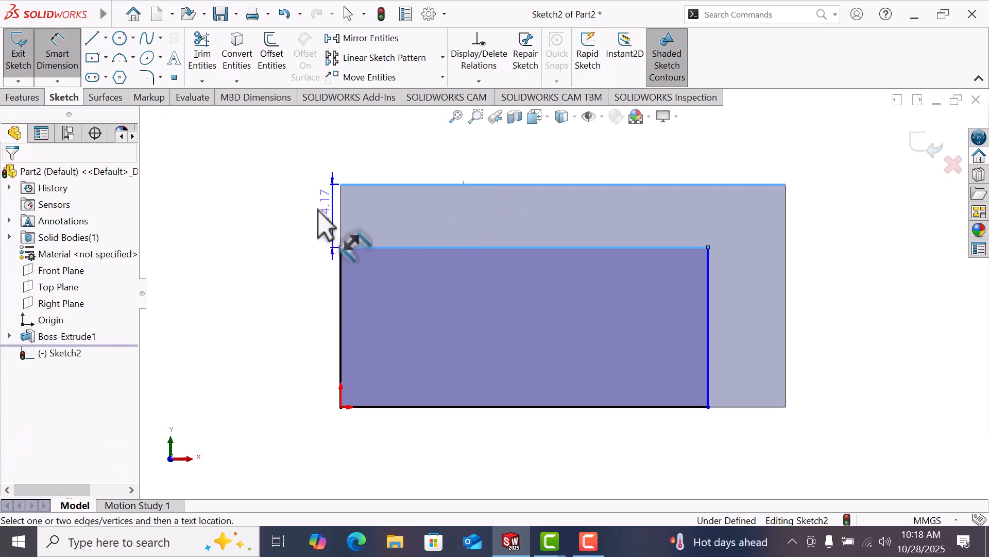
pyautogui.click(317, 211)
pyautogui.write('20')
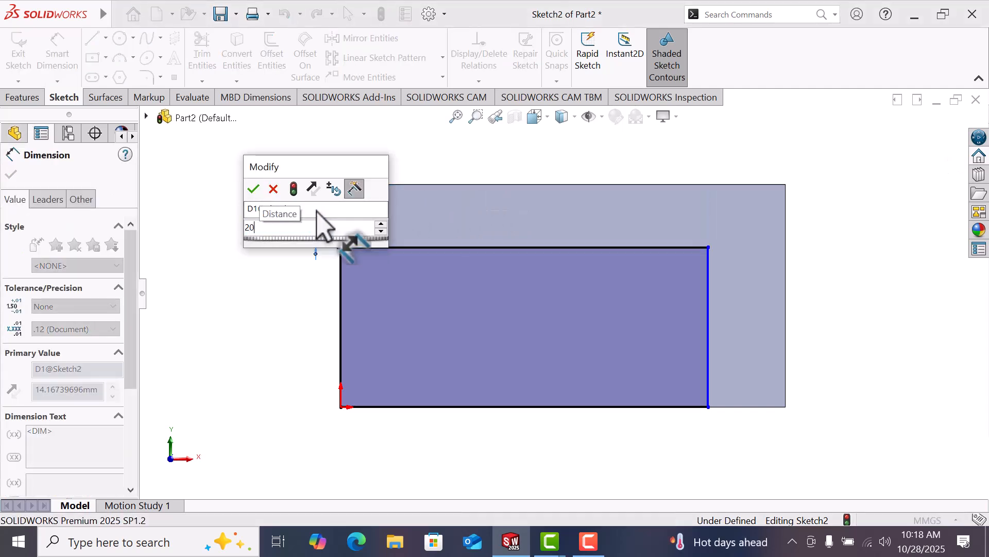
pyautogui.press('Return')
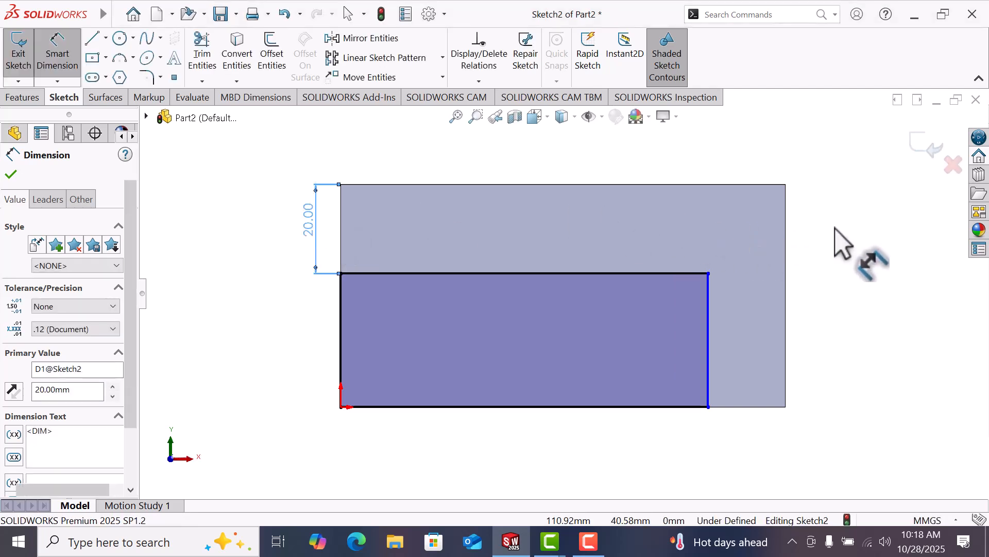
pyautogui.click(835, 228)
# Step: Dimension the gap between the rectangle's right edge and the block's right edge as 20 mm
pyautogui.moveTo(709, 320)
pyautogui.mouseDown()
pyautogui.moveTo(775, 321)
pyautogui.moveTo(787, 306)
pyautogui.mouseUp()
pyautogui.click(787, 309)
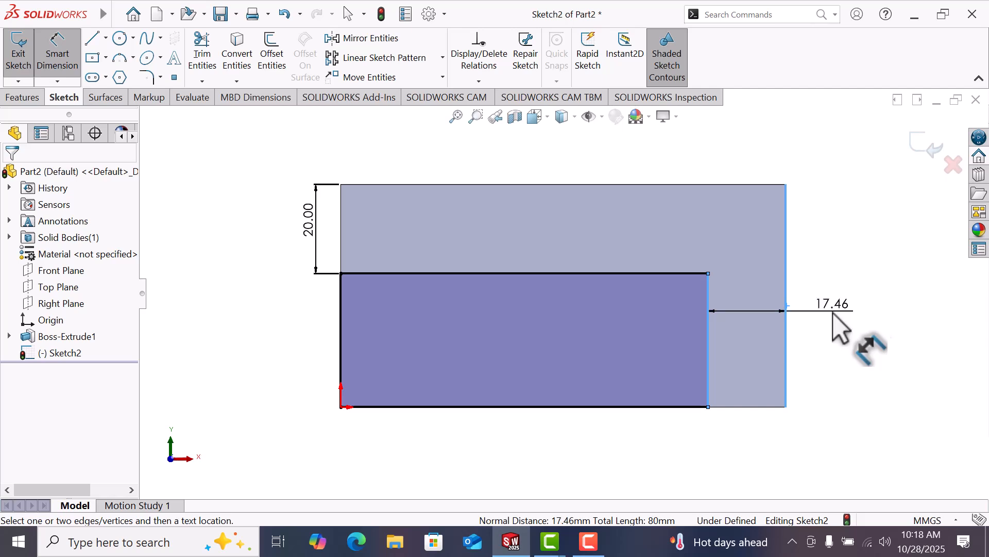
pyautogui.click(846, 334)
pyautogui.write('2')
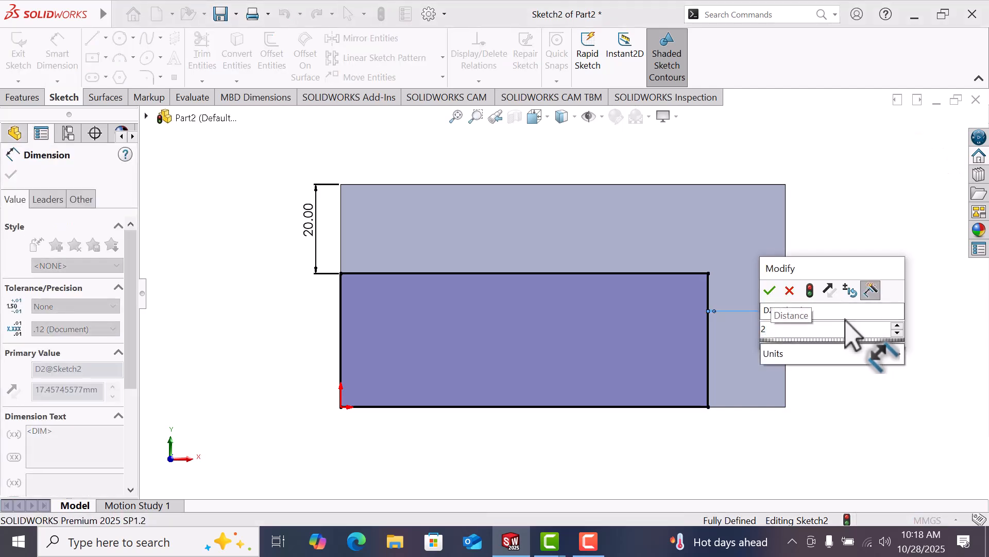
pyautogui.write('0')
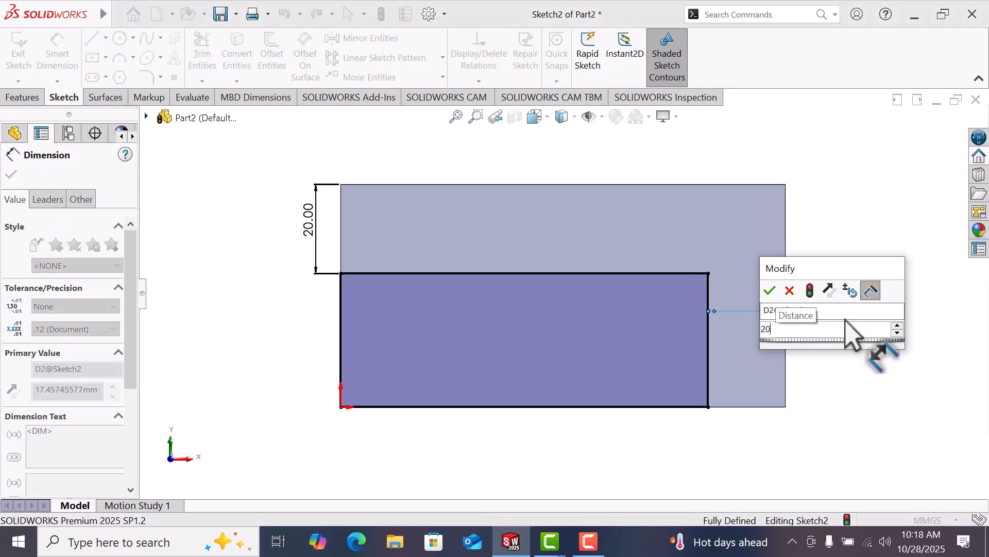
pyautogui.press('Return')
pyautogui.click(894, 391)
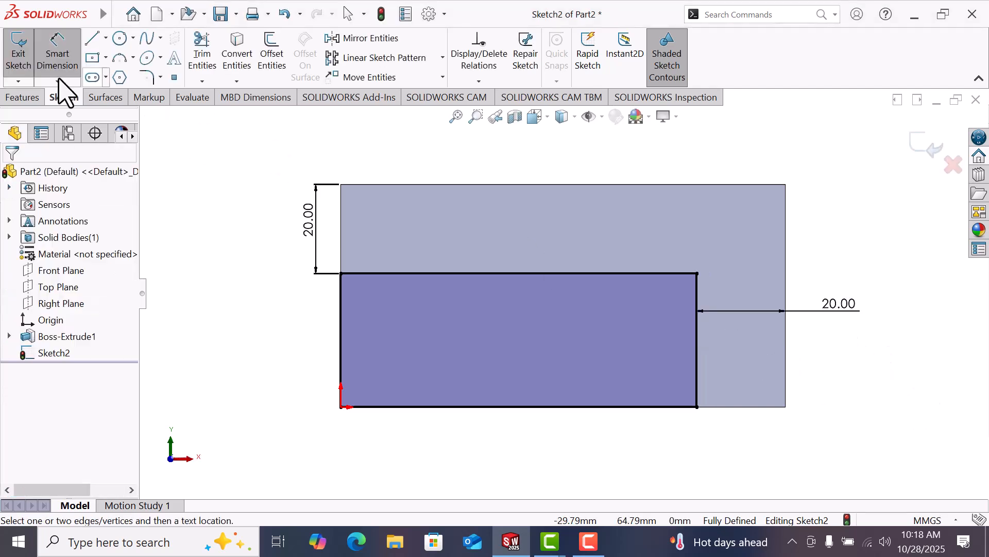
# Step: Cut the sketched rectangle out of the block with an Extruded Cut set to Through All
pyautogui.click(23, 98)
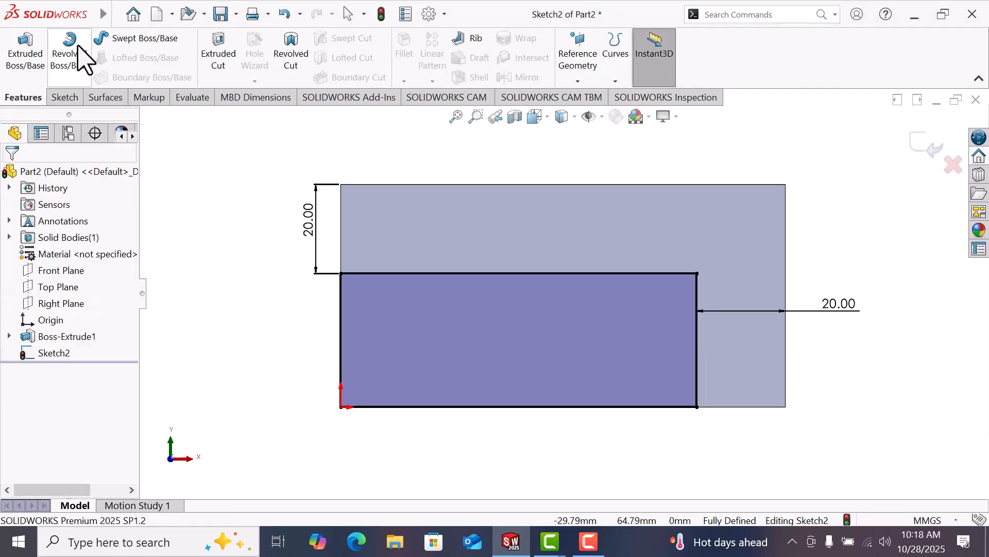
pyautogui.click(217, 60)
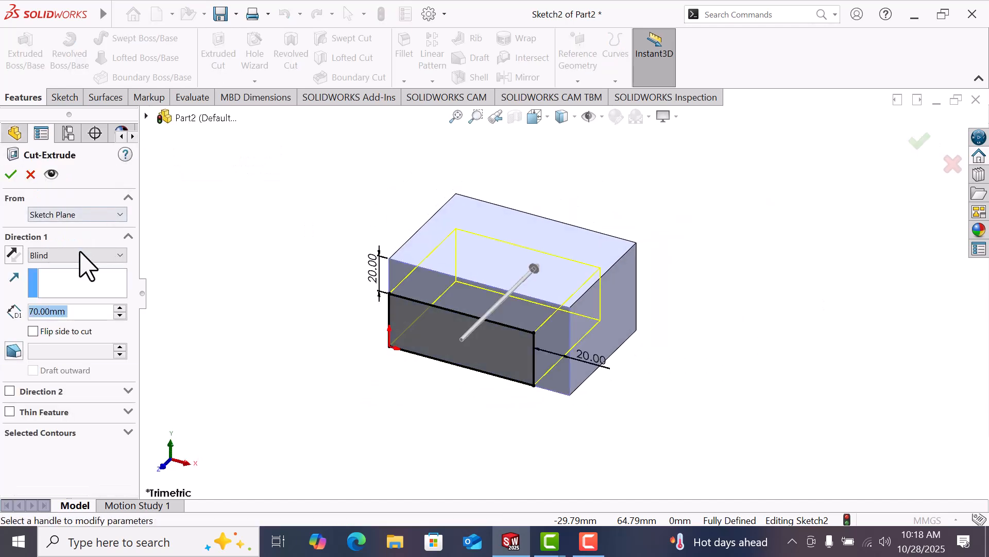
pyautogui.click(82, 256)
pyautogui.click(75, 283)
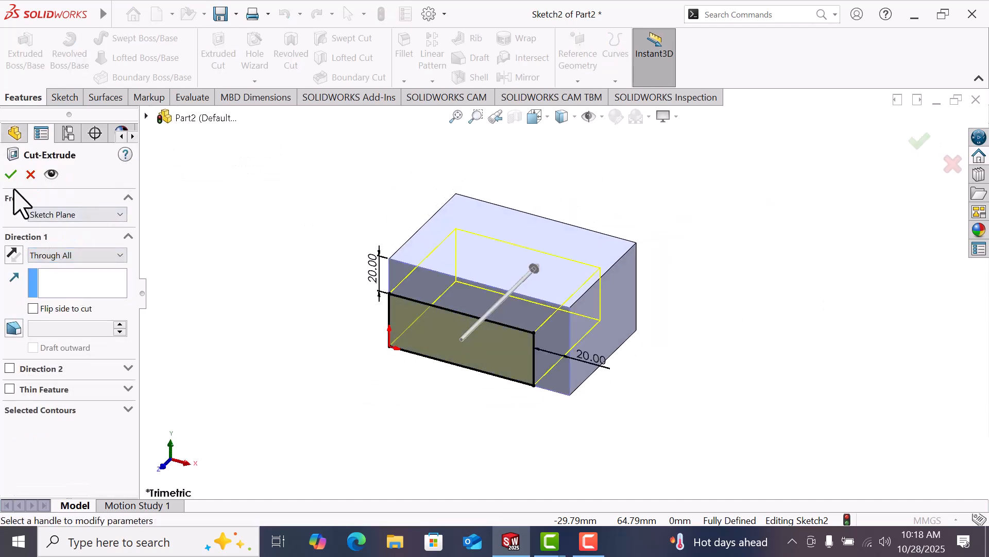
pyautogui.click(10, 175)
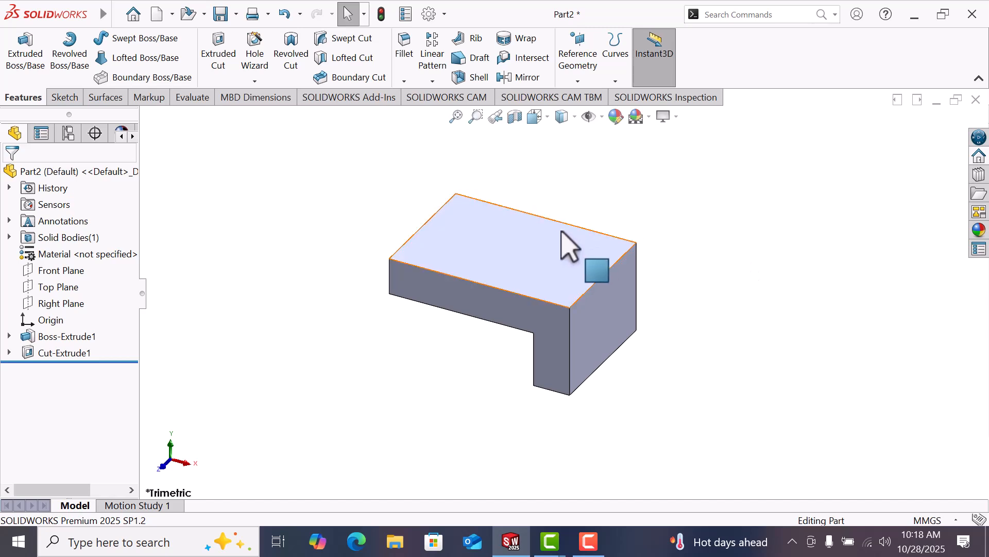
# Step: Sketch a corner rectangle on the block's top face, starting at the origin corner, about 49 mm long and 23 mm deep
pyautogui.click(559, 248)
pyautogui.click(613, 205)
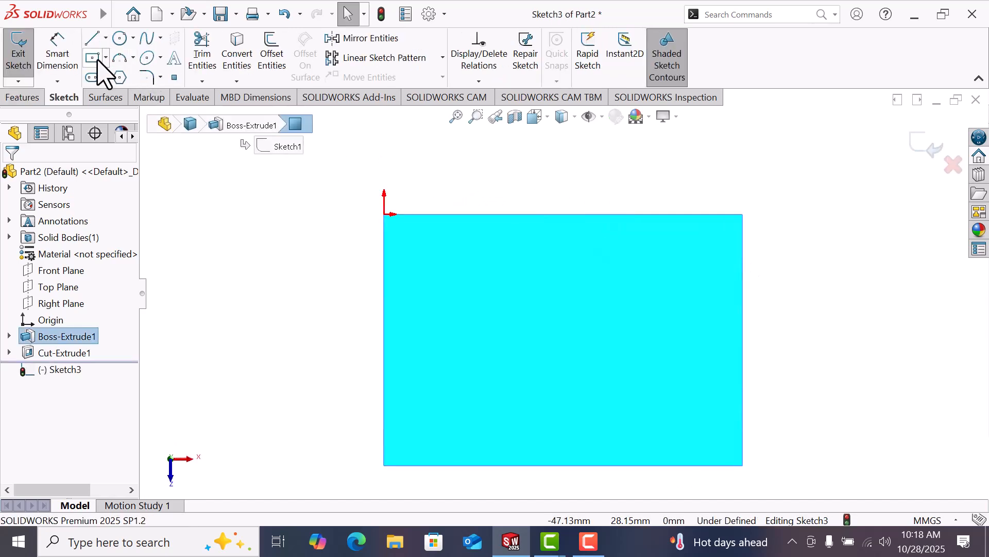
pyautogui.click(95, 59)
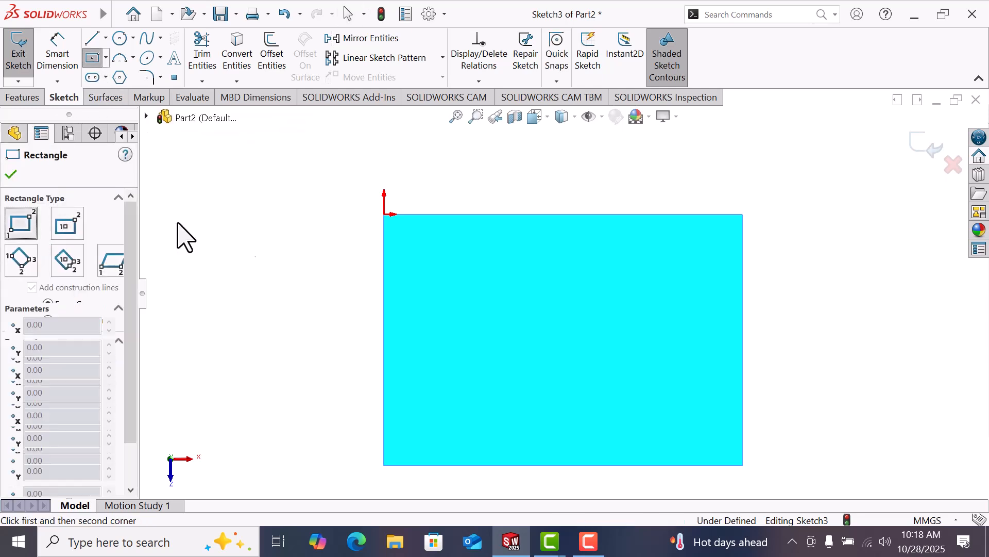
pyautogui.click(383, 215)
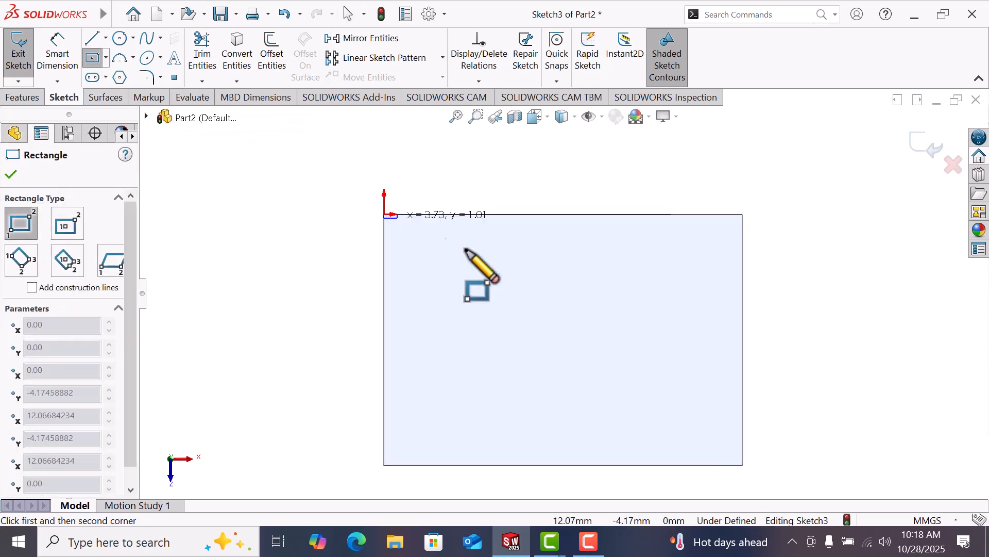
pyautogui.click(558, 299)
# Step: Dimension the rectangle's short side, running along the block's depth, as 40 mm
pyautogui.moveTo(334, 256); pyautogui.dragTo(312, 193, button='right')
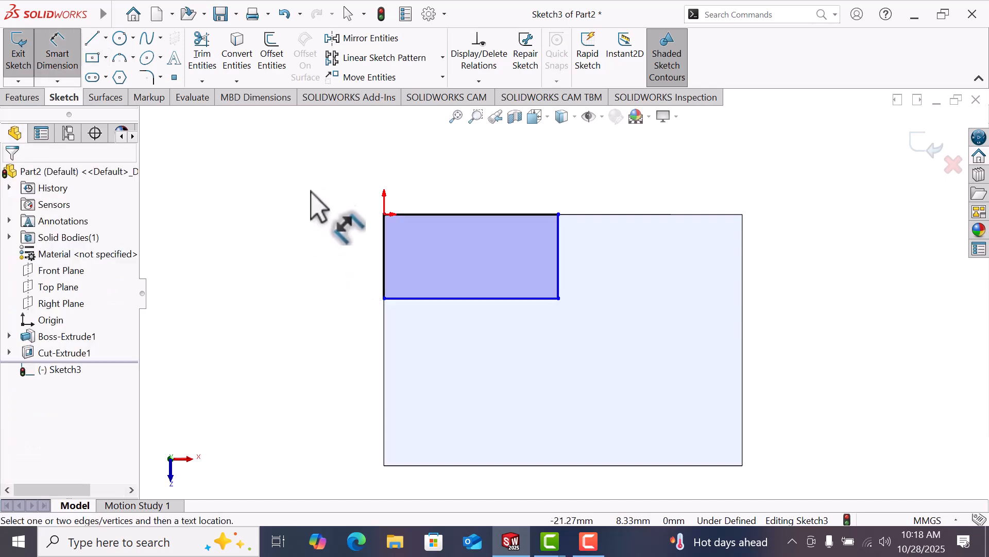
pyautogui.click(387, 268)
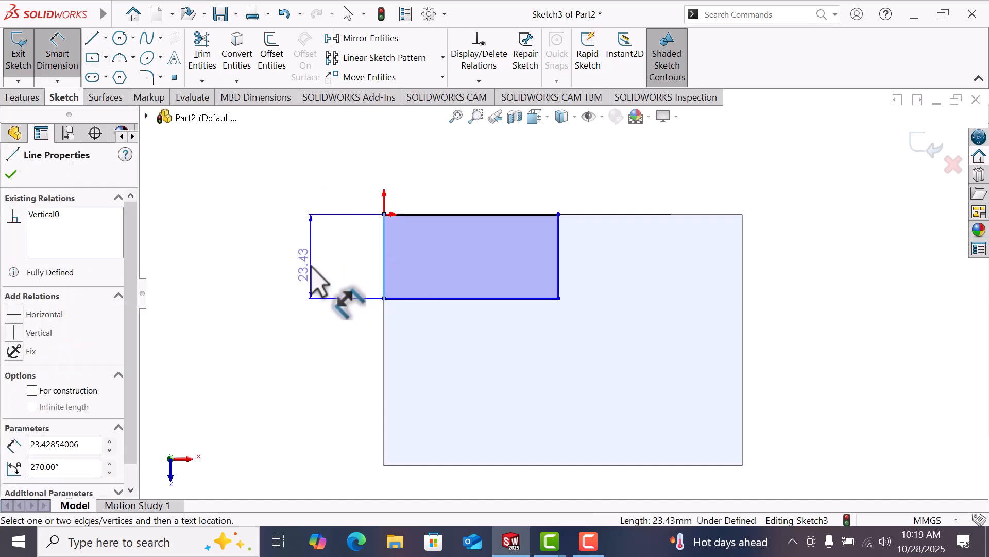
pyautogui.click(311, 265)
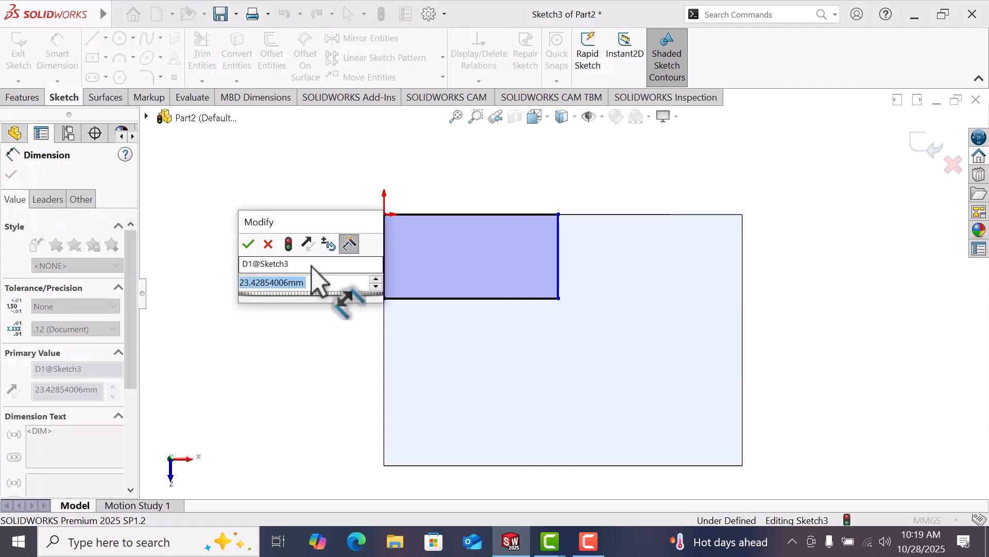
pyautogui.write('4')
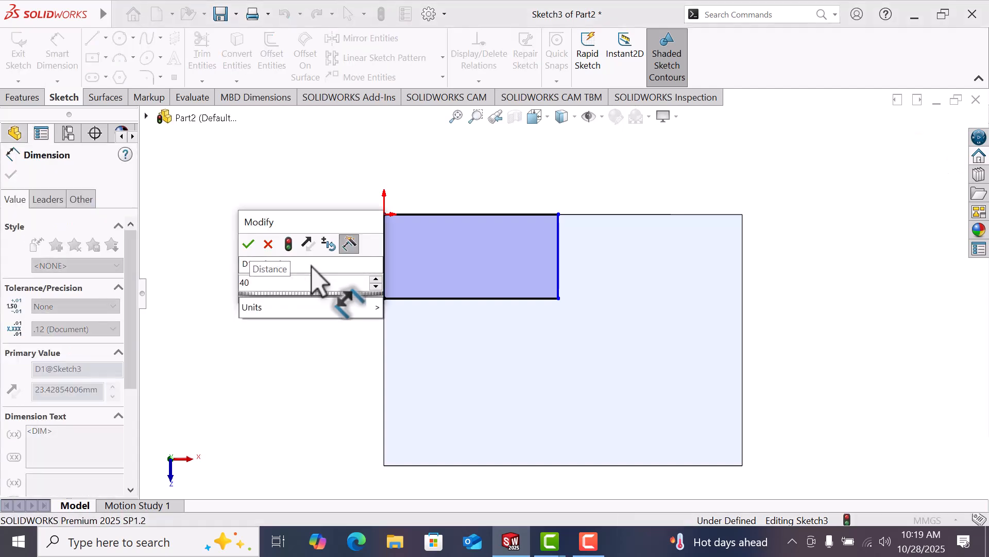
pyautogui.write('0')
pyautogui.press('Return')
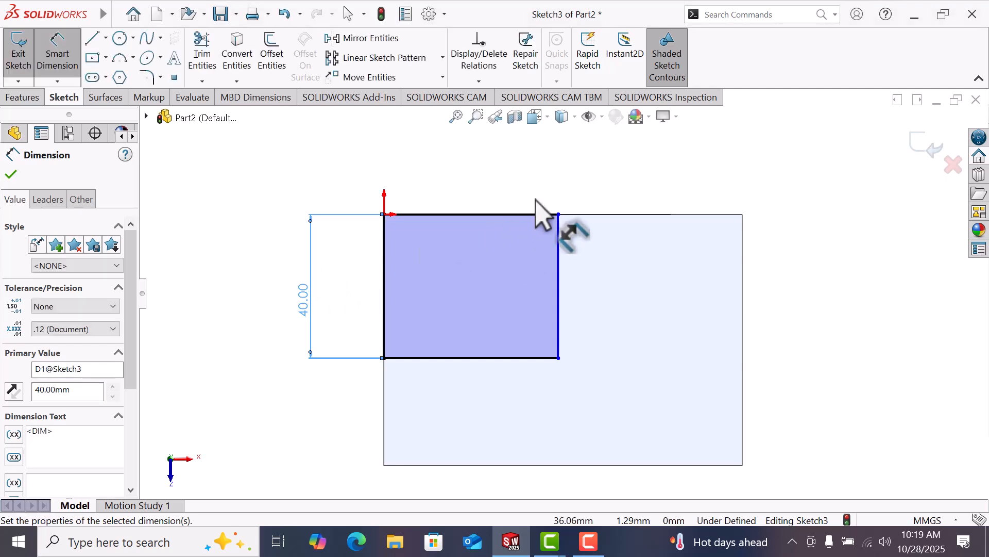
# Step: Dimension the rectangle's long side, running along the block's back edge, as 80 mm
pyautogui.click(518, 212)
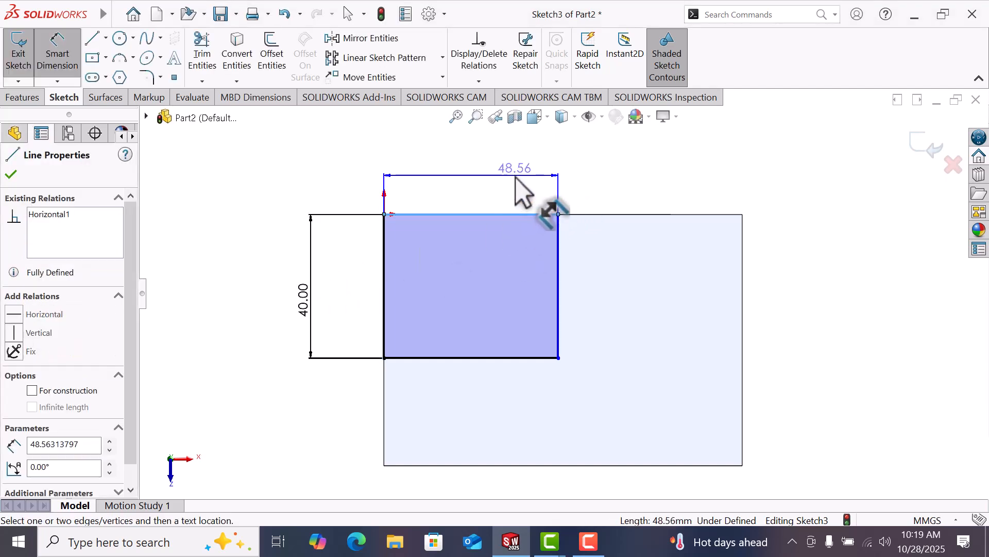
pyautogui.click(519, 190)
pyautogui.write('80')
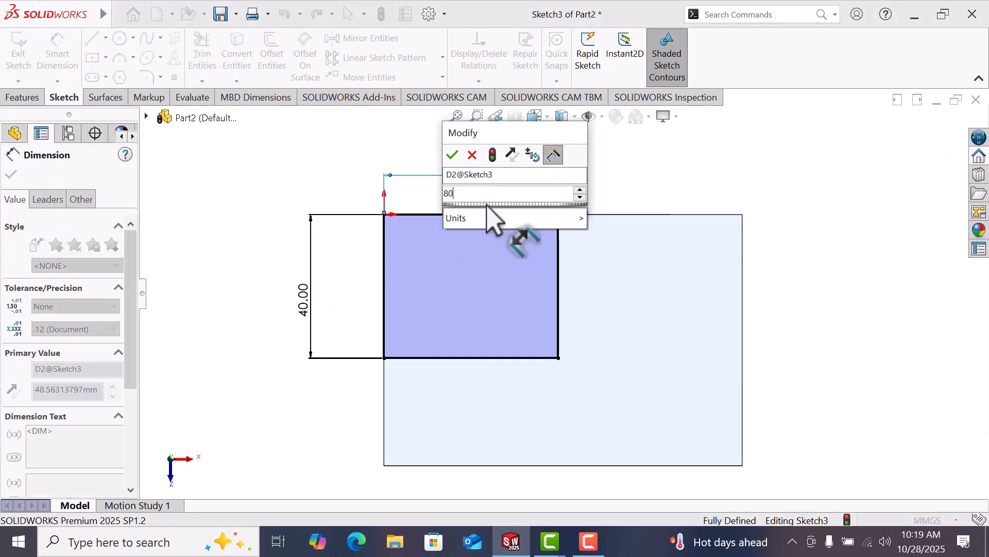
pyautogui.press('Return')
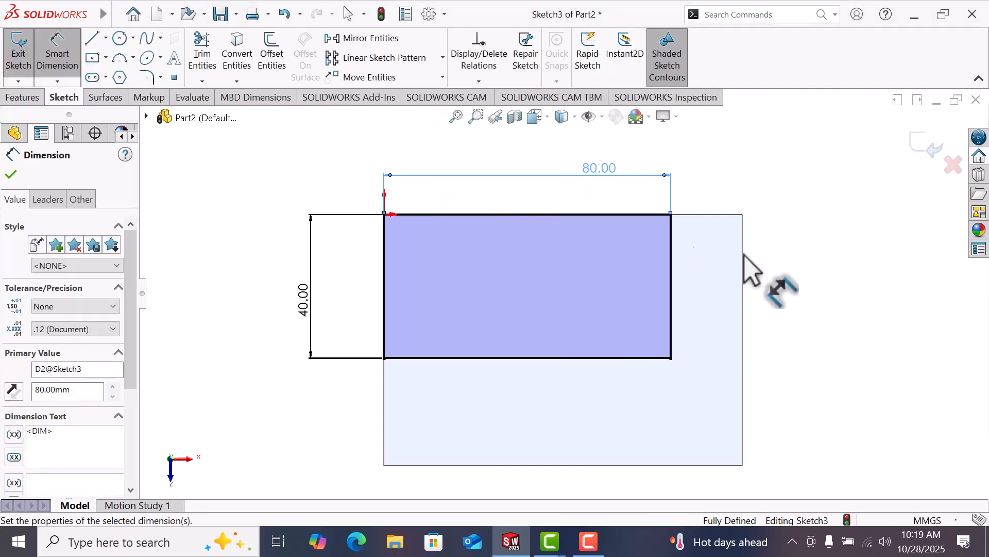
pyautogui.press('Escape')
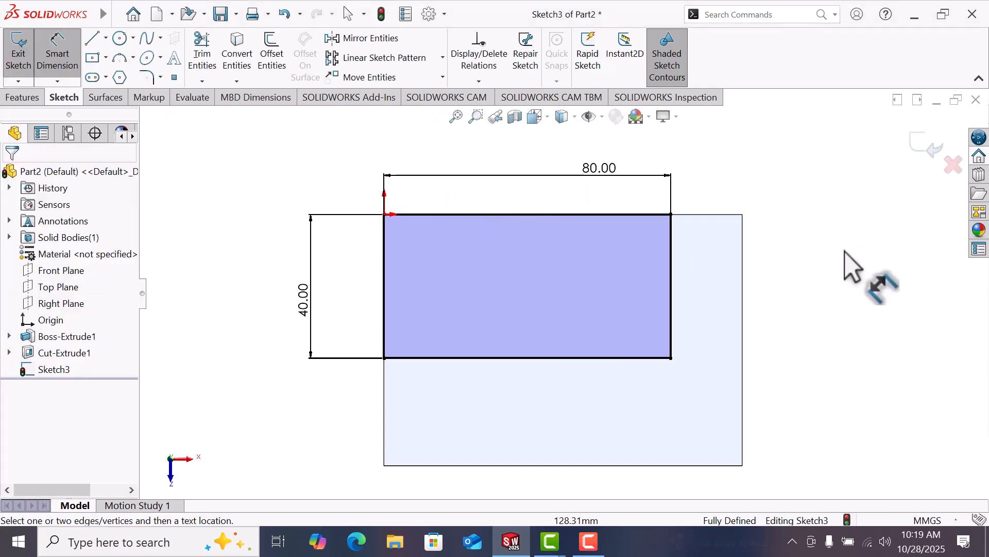
# Step: Extrude the rectangle upward as a Blind boss 30 mm deep, merged with the block
pyautogui.click(17, 96)
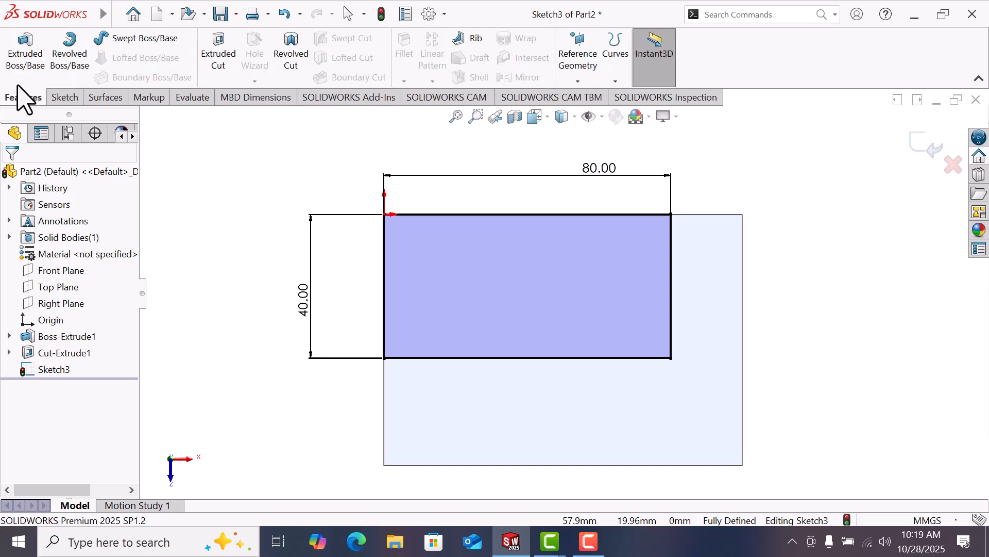
pyautogui.click(21, 78)
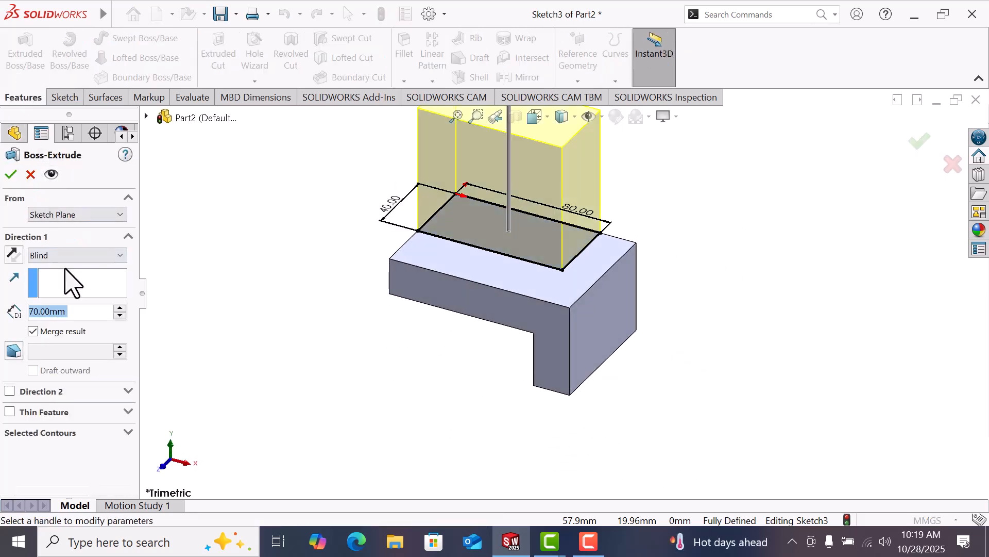
pyautogui.write('30')
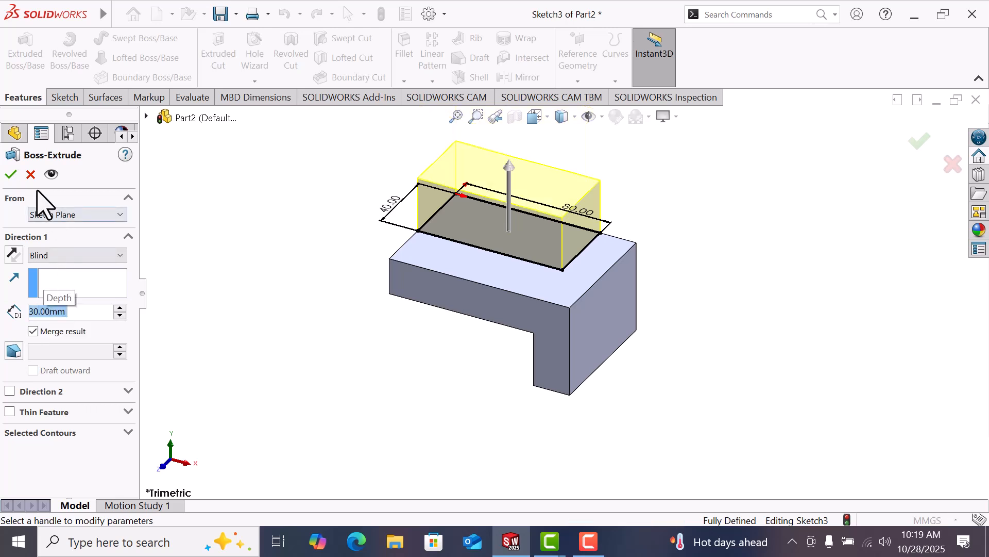
pyautogui.click(11, 174)
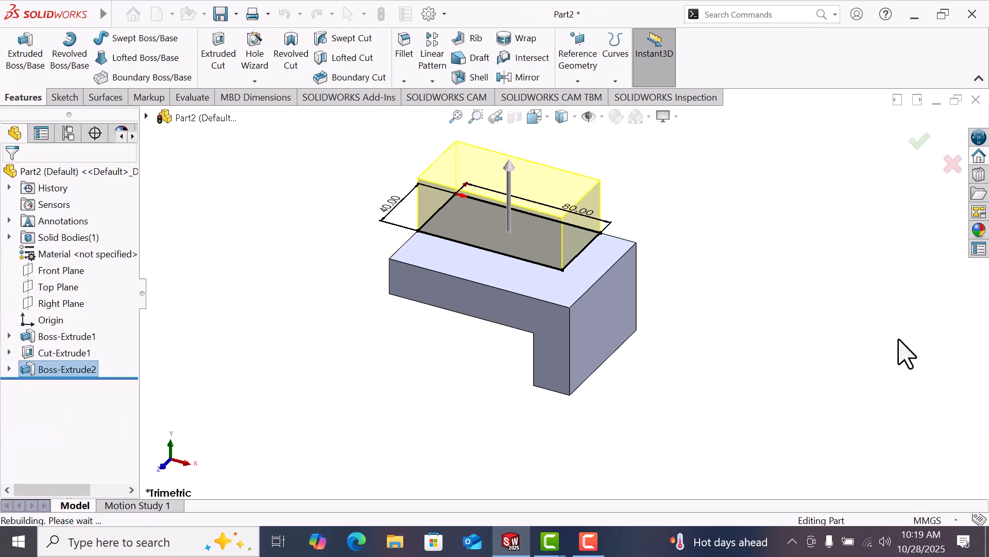
# Step: Create a mid-plane reference plane between the Front Plane and the front face of the raised block
pyautogui.scroll(2, 670, 213)
pyautogui.scroll(-2, 626, 199)
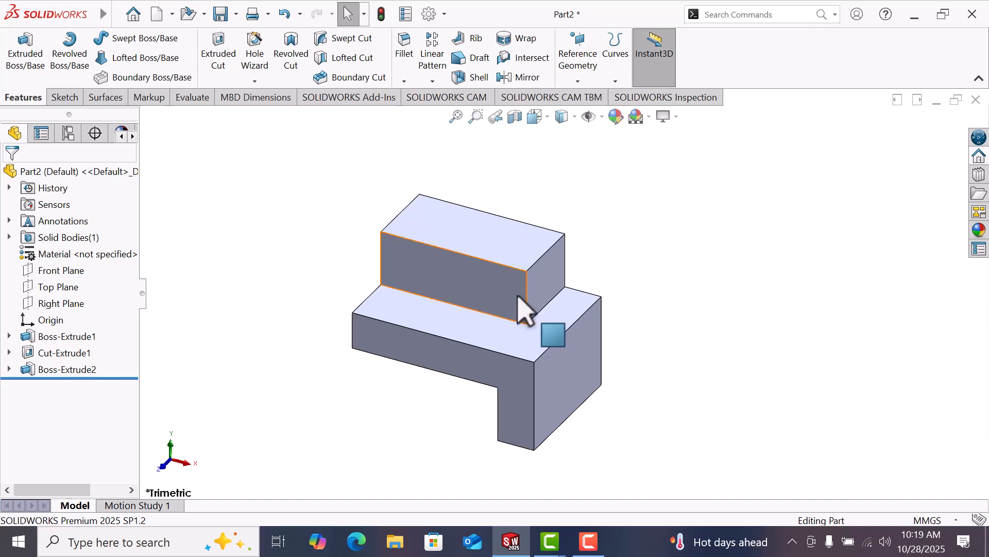
pyautogui.click(64, 271)
pyautogui.moveTo(294, 276); pyautogui.dragTo(260, 296, button='middle')
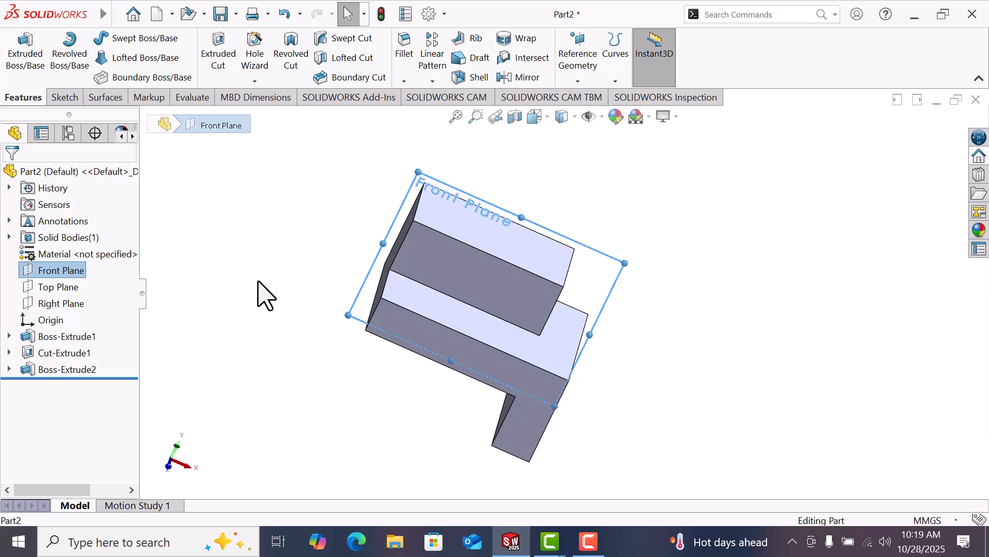
pyautogui.click(260, 296)
pyautogui.click(77, 273)
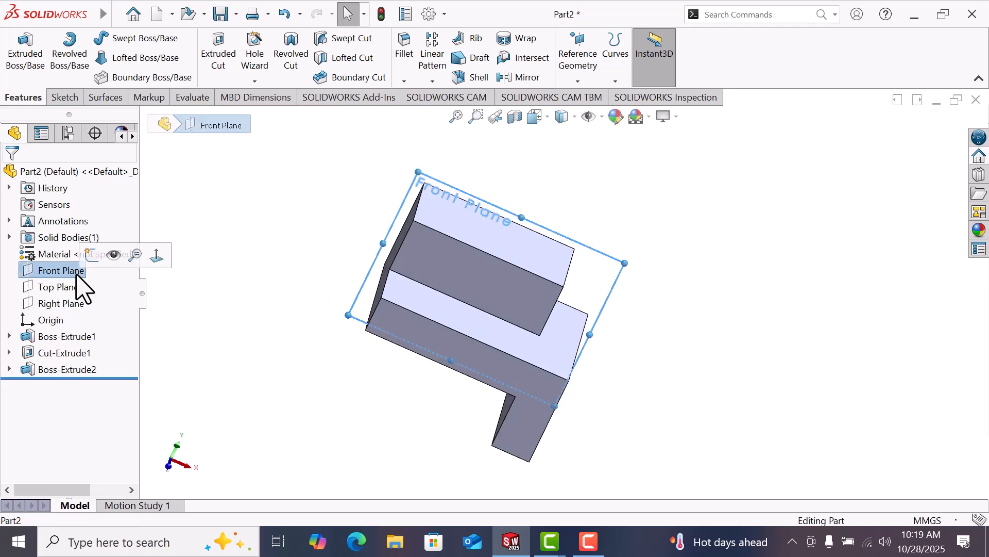
pyautogui.moveTo(258, 298); pyautogui.dragTo(233, 300, button='middle')
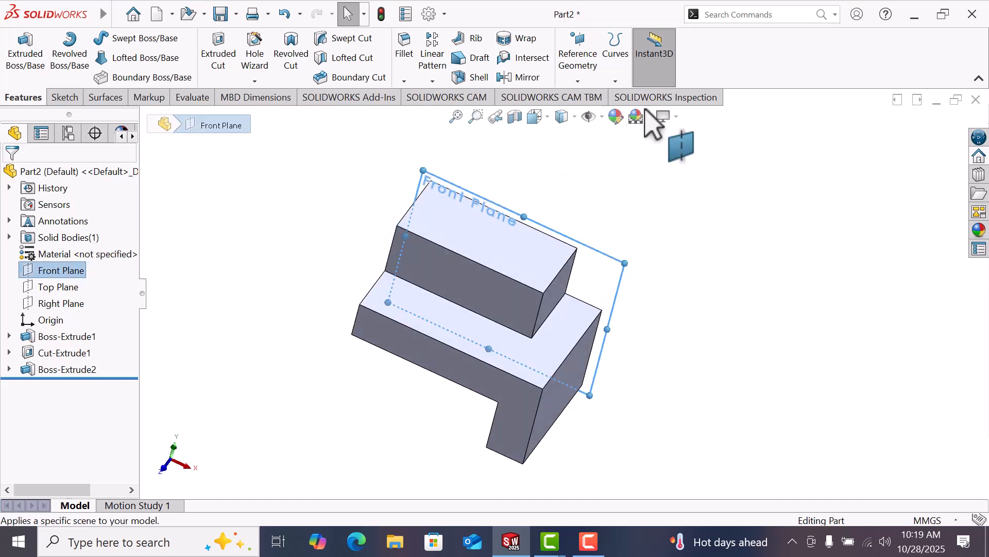
pyautogui.click(578, 82)
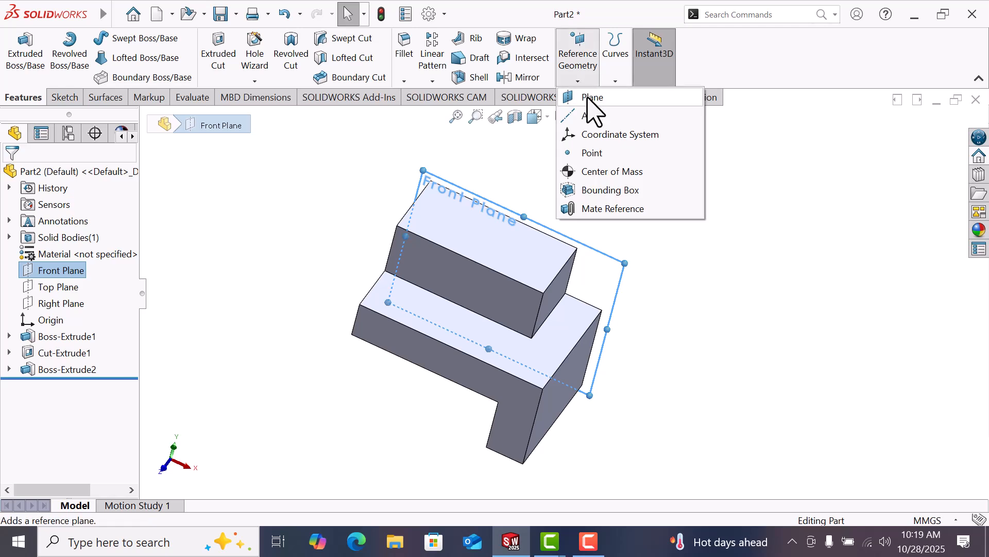
pyautogui.click(592, 97)
pyautogui.moveTo(633, 201); pyautogui.dragTo(605, 209, button='middle')
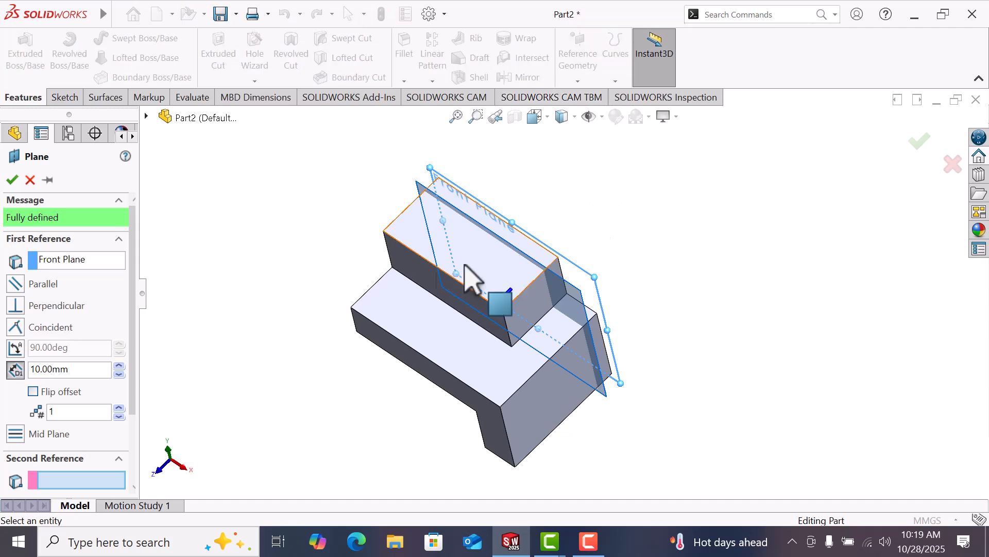
pyautogui.click(412, 278)
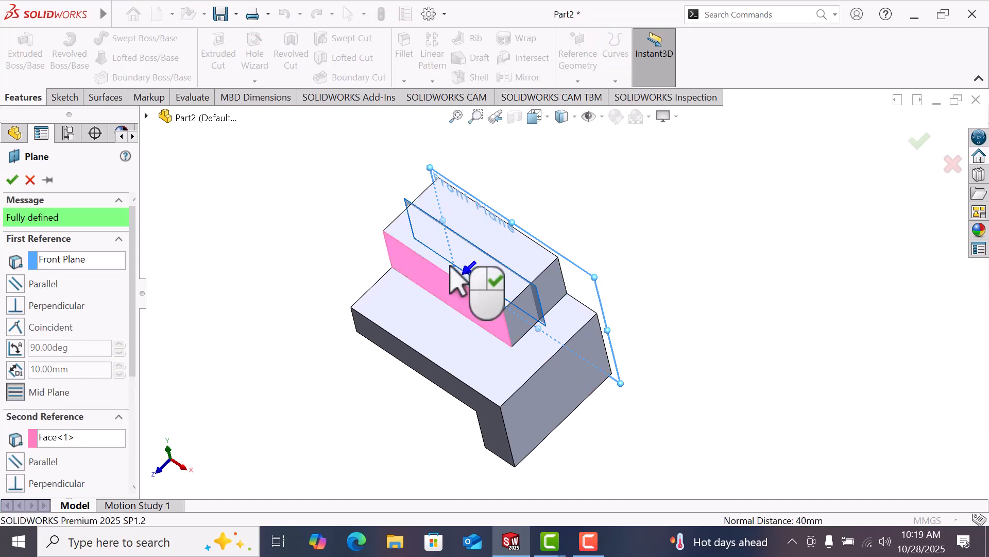
pyautogui.moveTo(595, 220); pyautogui.dragTo(536, 262, button='middle')
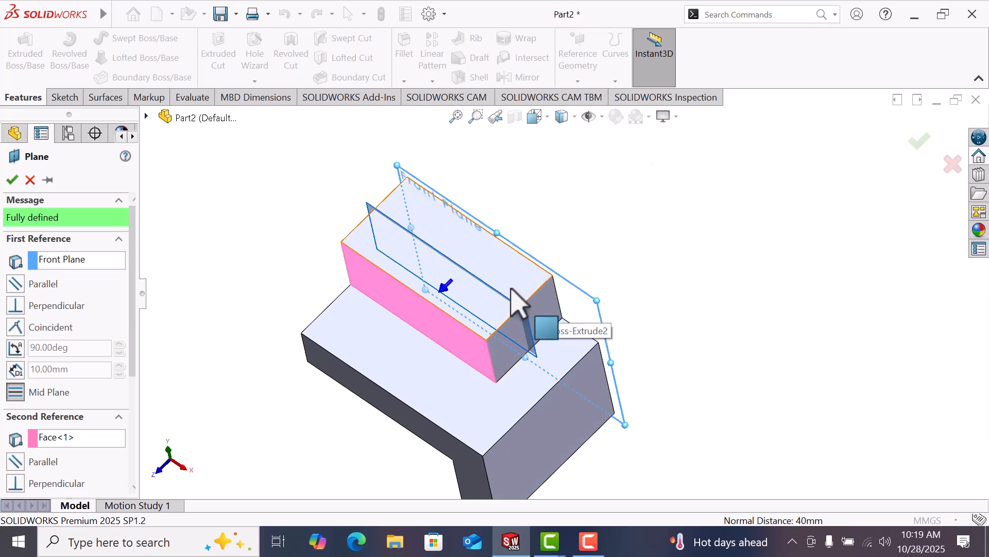
pyautogui.click(19, 180)
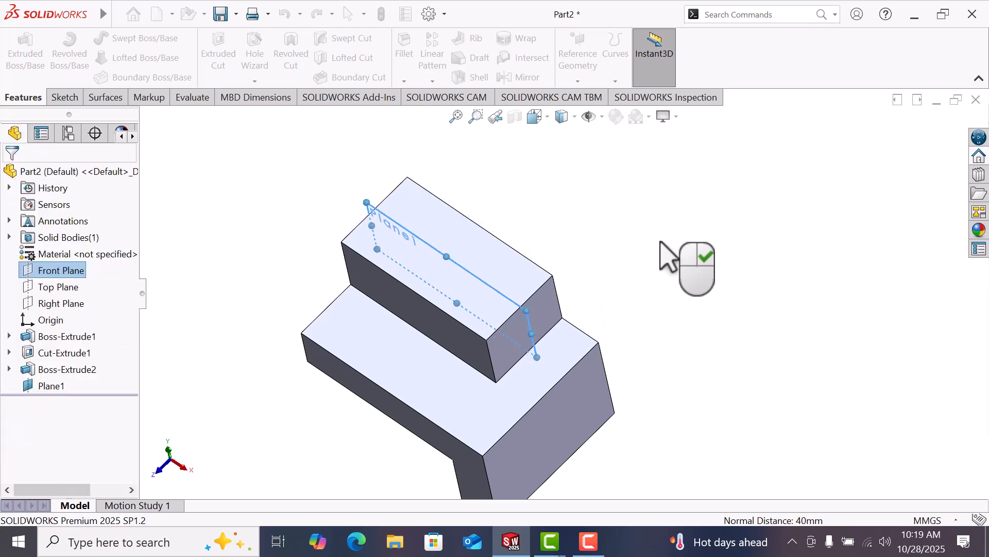
# Step: Sketch a sloping line on the new mid plane from the raised block's upper right corner to the base's upper right corner
pyautogui.scroll(5, 662, 276)
pyautogui.moveTo(668, 301); pyautogui.dragTo(667, 227, button='middle')
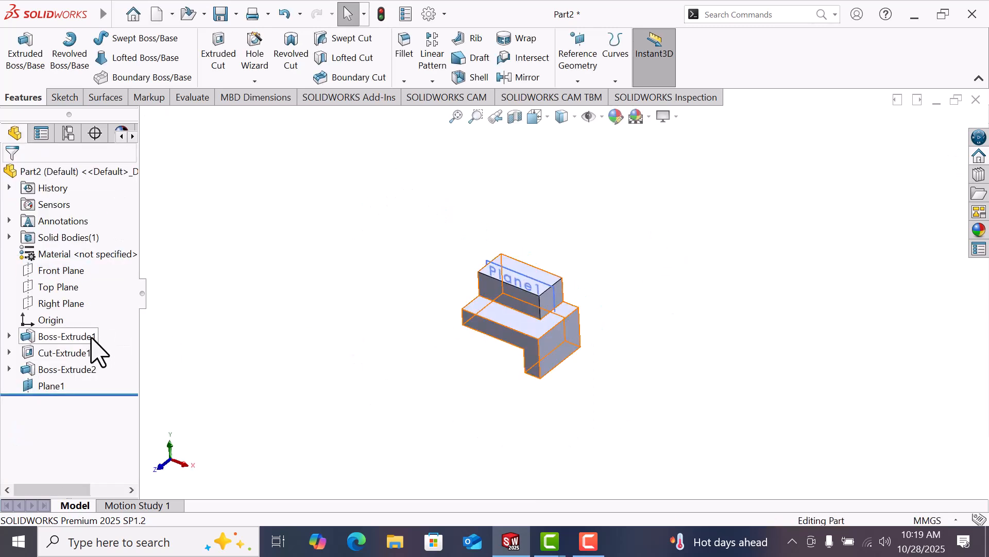
pyautogui.click(54, 384)
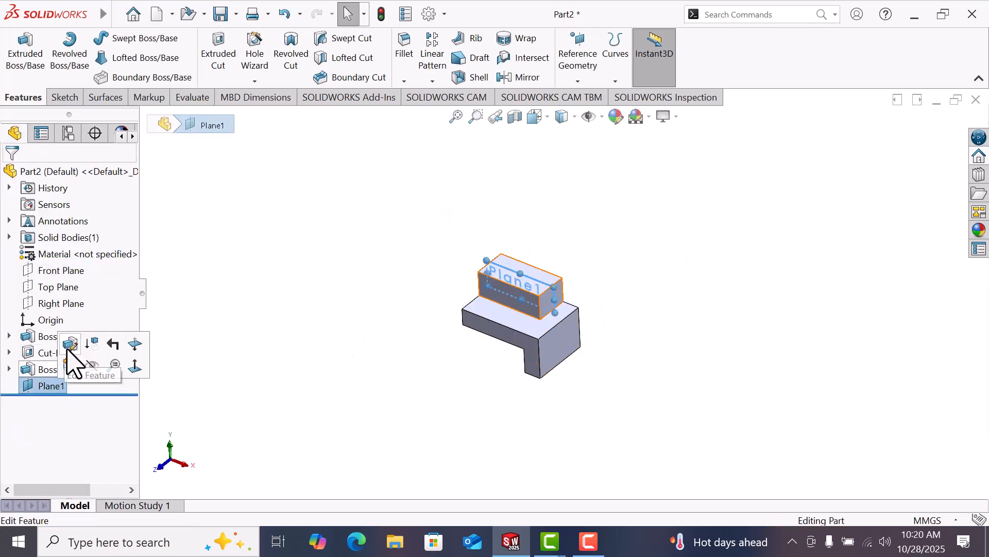
pyautogui.click(83, 366)
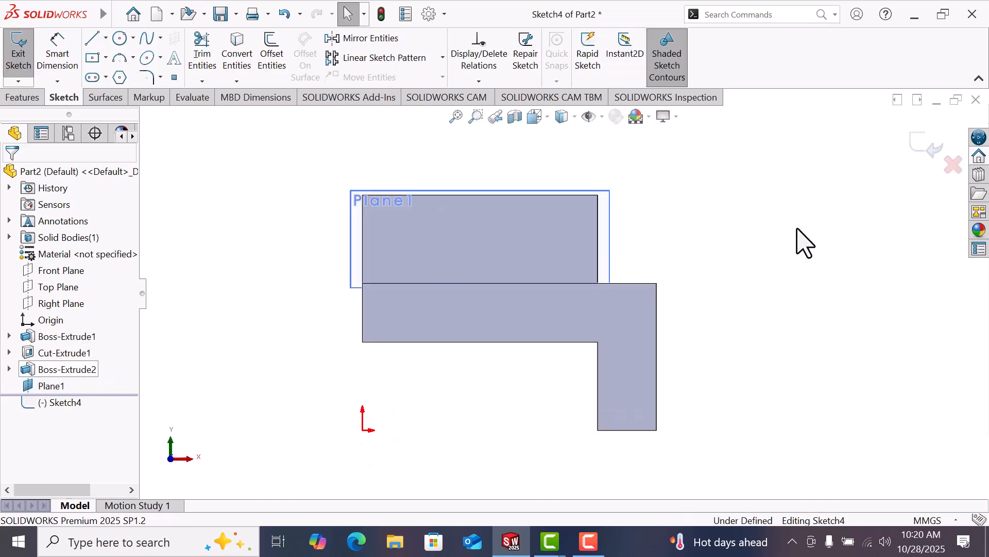
pyautogui.click(88, 41)
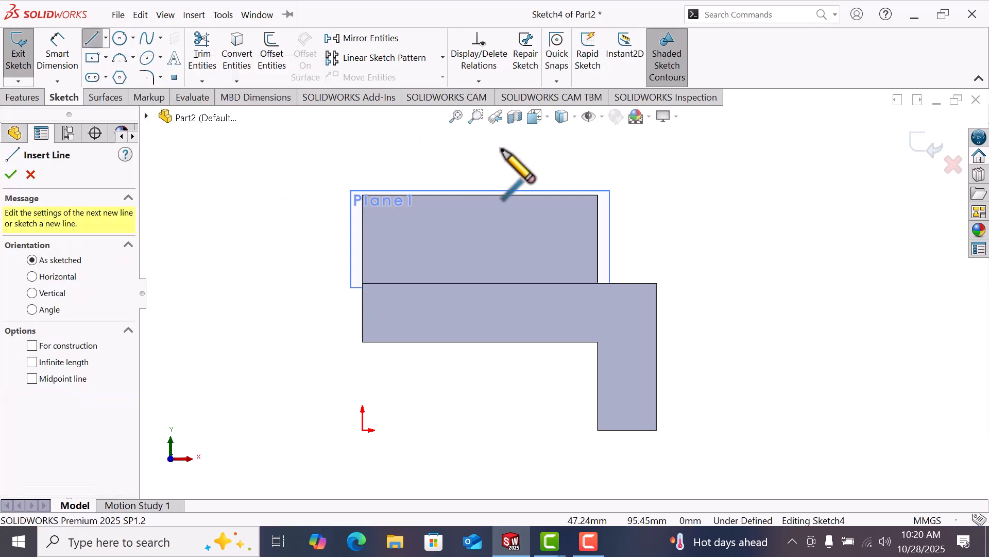
pyautogui.click(598, 195)
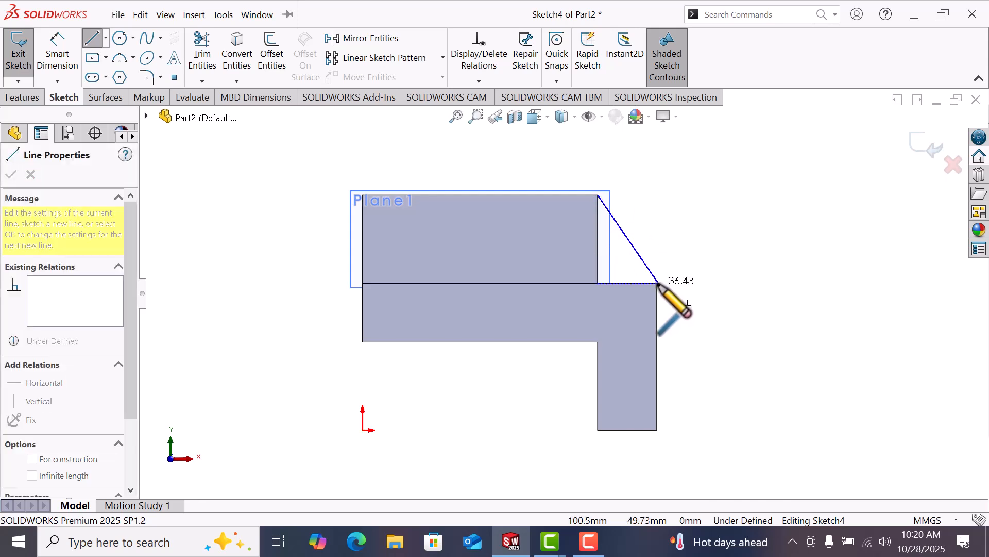
pyautogui.click(657, 284)
pyautogui.rightClick(668, 291)
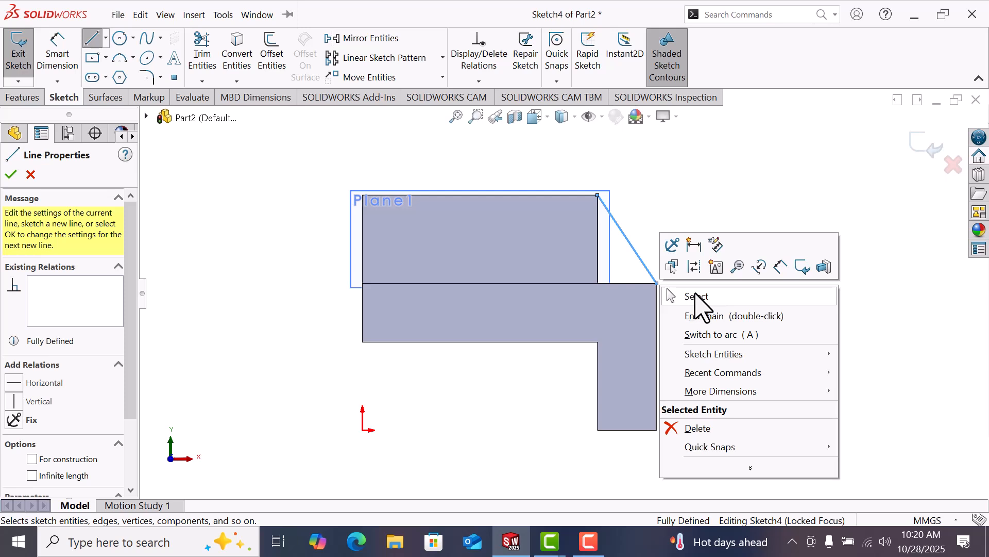
pyautogui.click(697, 297)
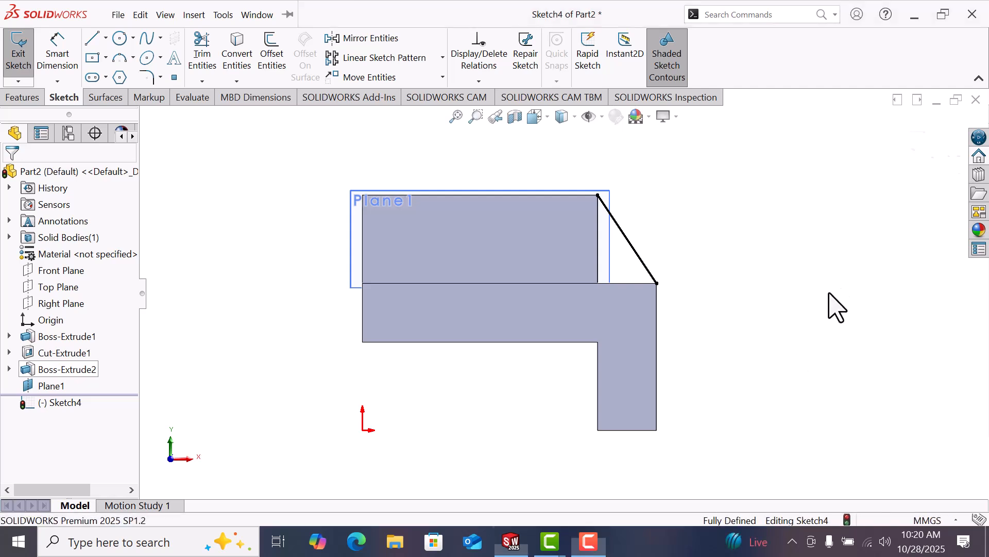
# Step: Create a 10 mm thick rib from the sloping line, with thickness on both sides and material filling toward the blocks
pyautogui.press('space')
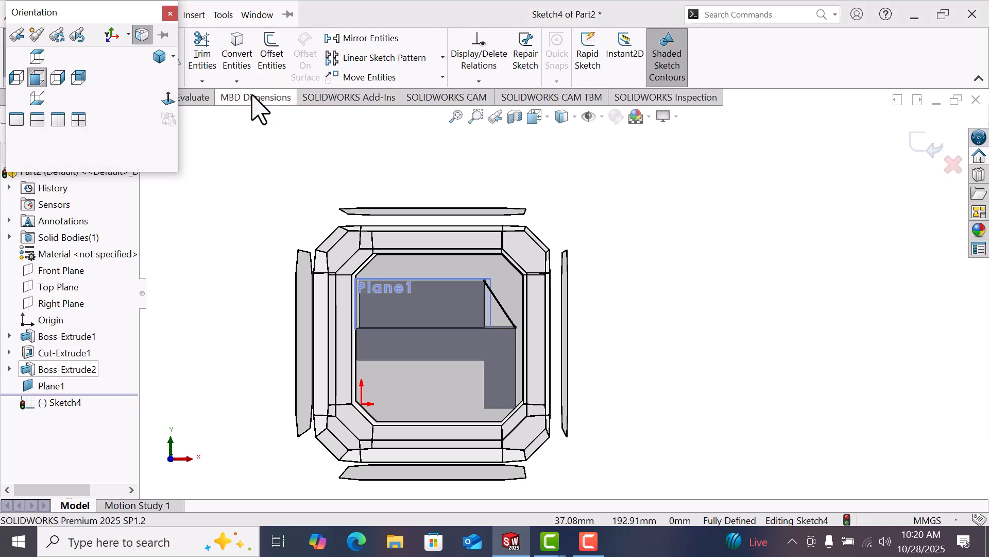
pyautogui.click(156, 59)
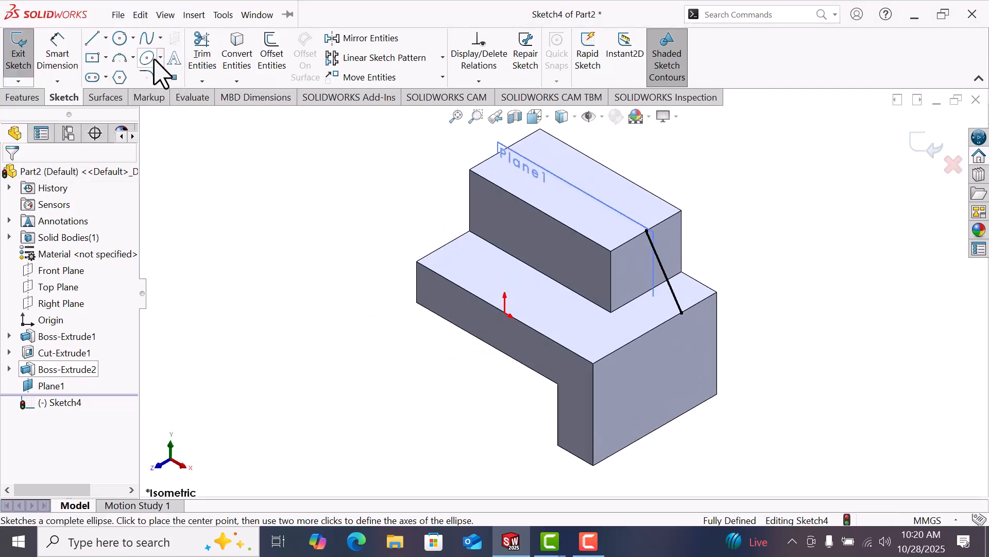
pyautogui.click(20, 99)
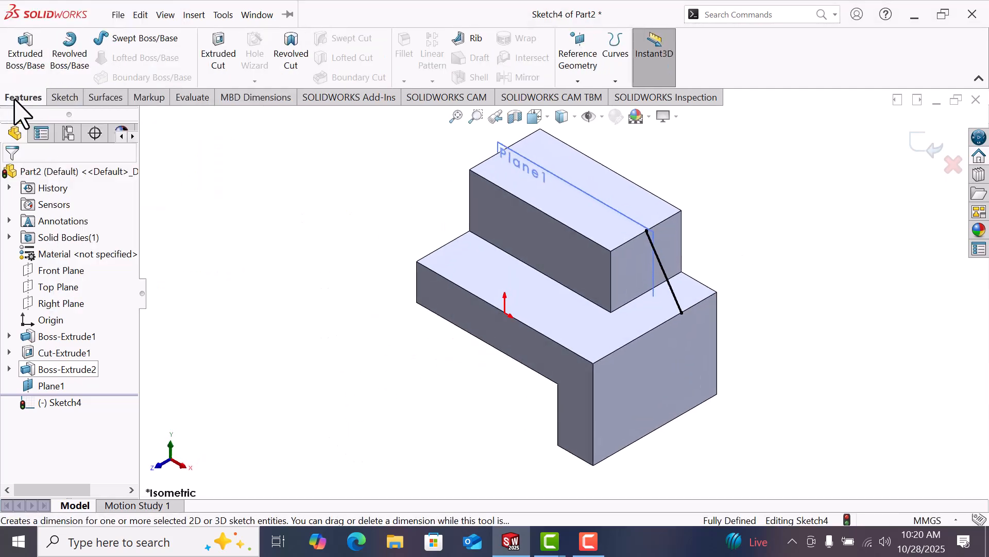
pyautogui.click(456, 42)
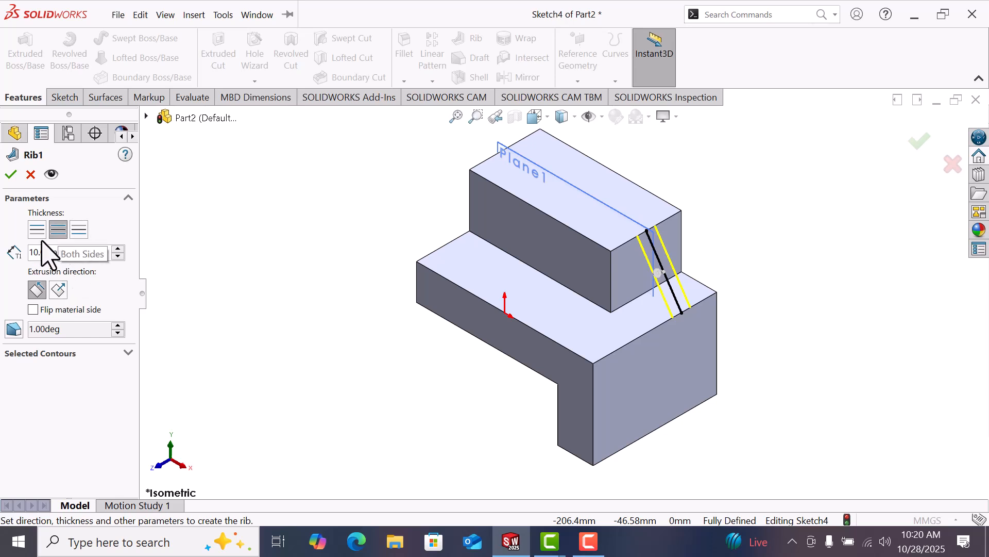
pyautogui.click(7, 177)
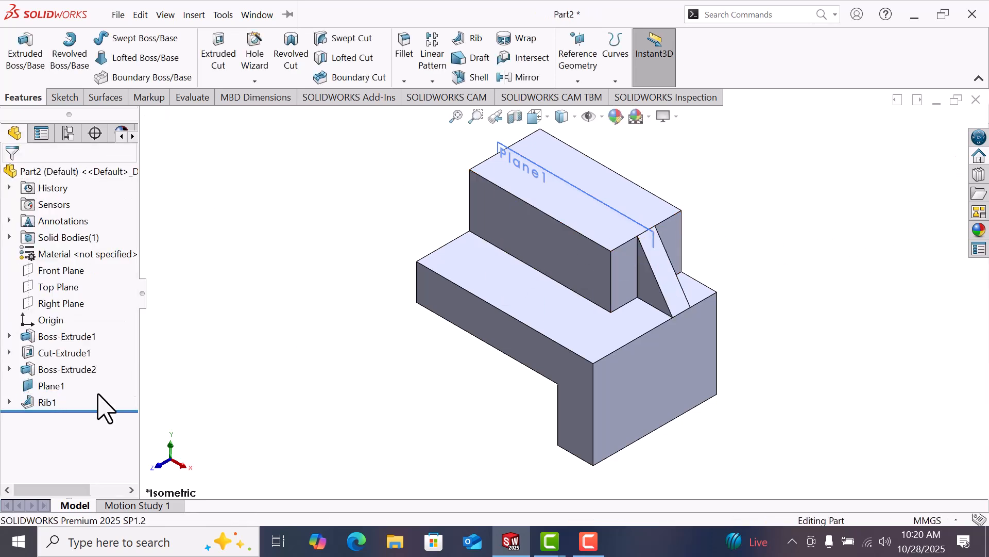
# Step: Hide the mid-plane reference plane used for the rib sketch
pyautogui.click(60, 387)
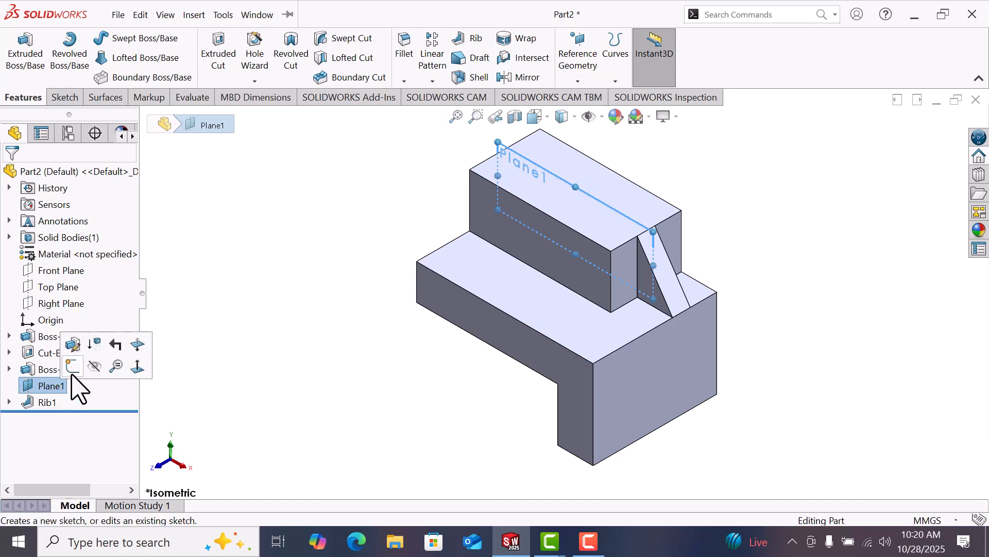
pyautogui.click(95, 366)
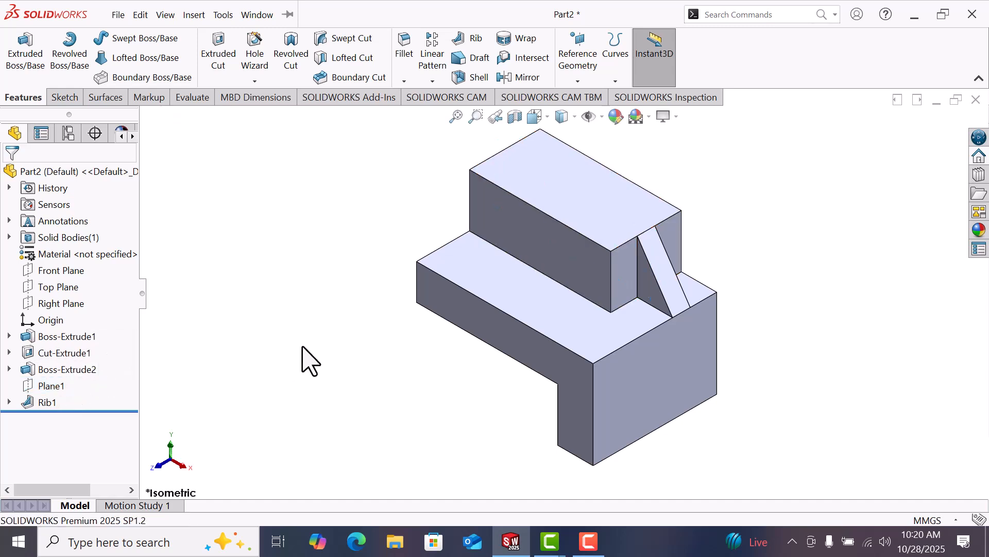
pyautogui.press('f')
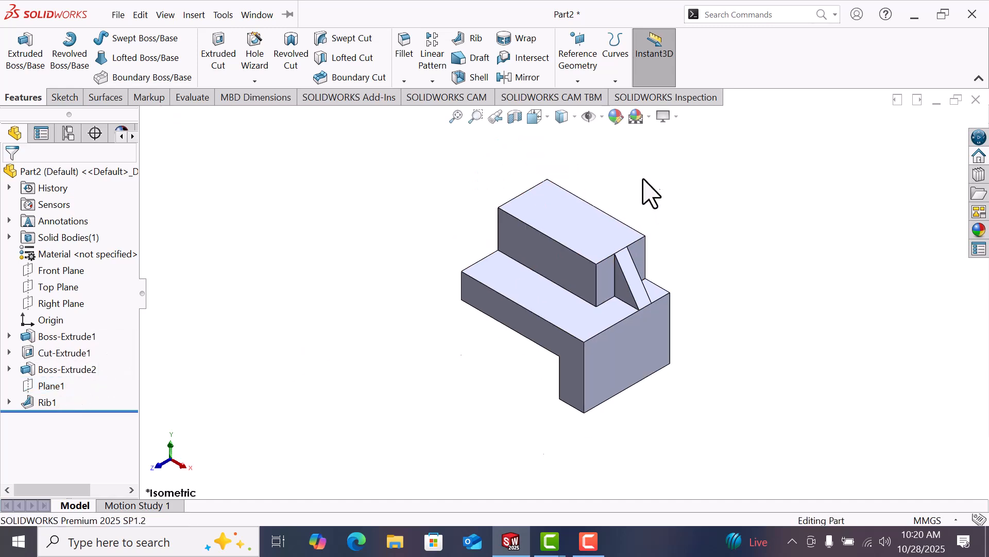
# Step: Sketch a downward-bulging three-point arc of about 45 mm radius on the raised block's front face, with both ends on its top edge
pyautogui.click(523, 263)
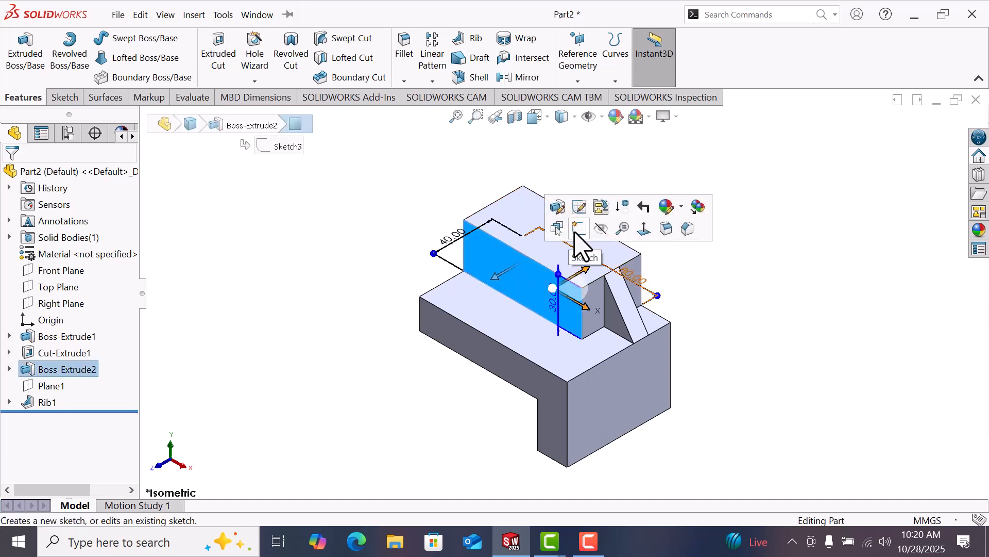
pyautogui.click(576, 232)
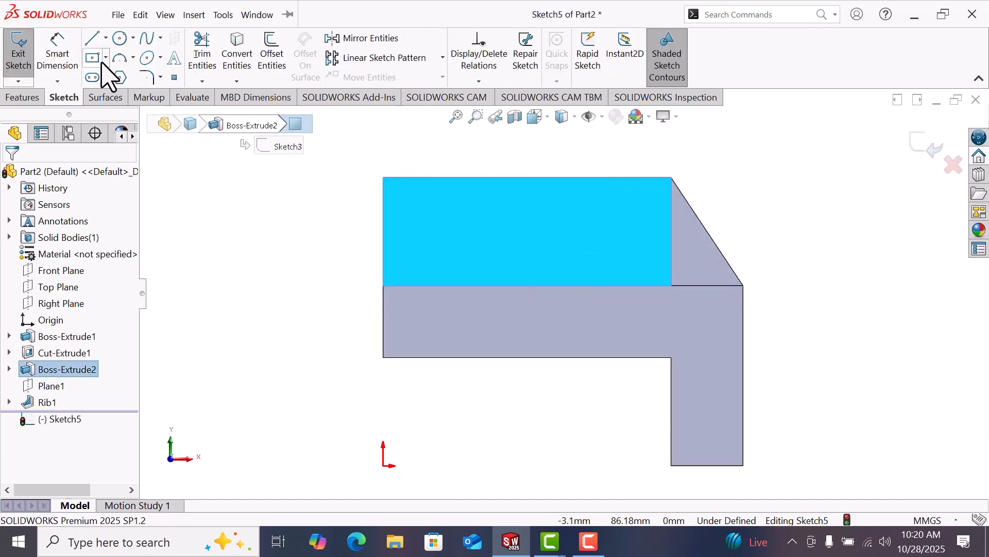
pyautogui.click(119, 58)
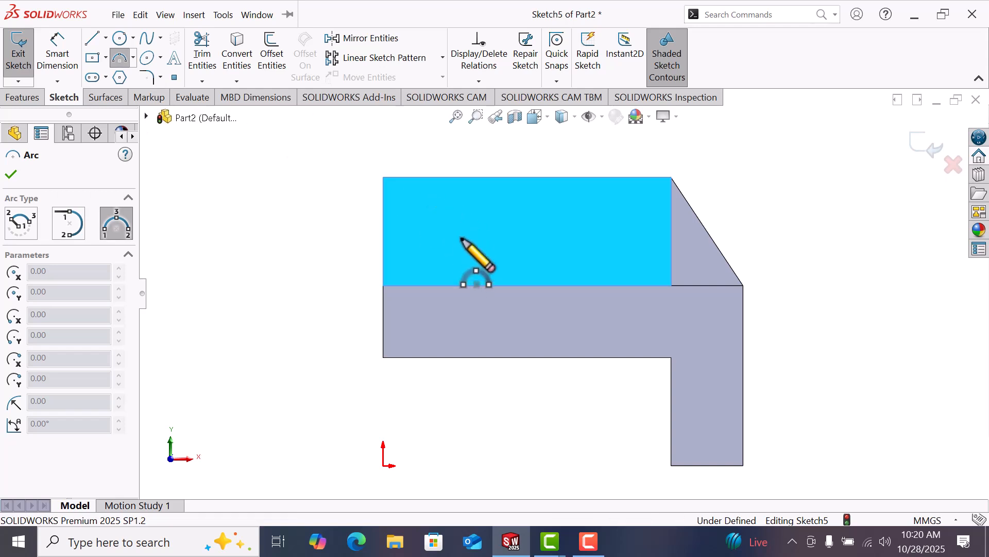
pyautogui.click(458, 179)
pyautogui.click(639, 179)
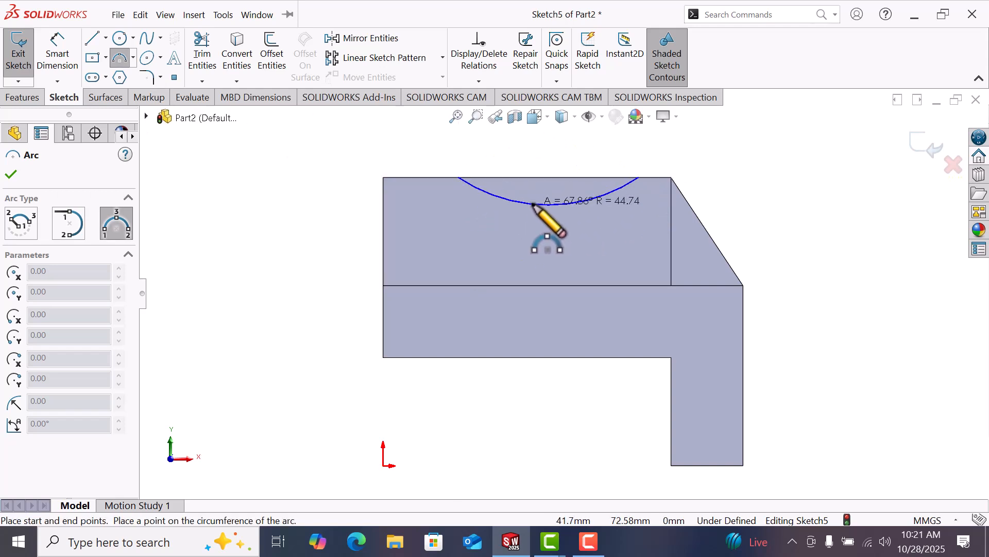
pyautogui.click(534, 205)
pyautogui.rightClick(536, 205)
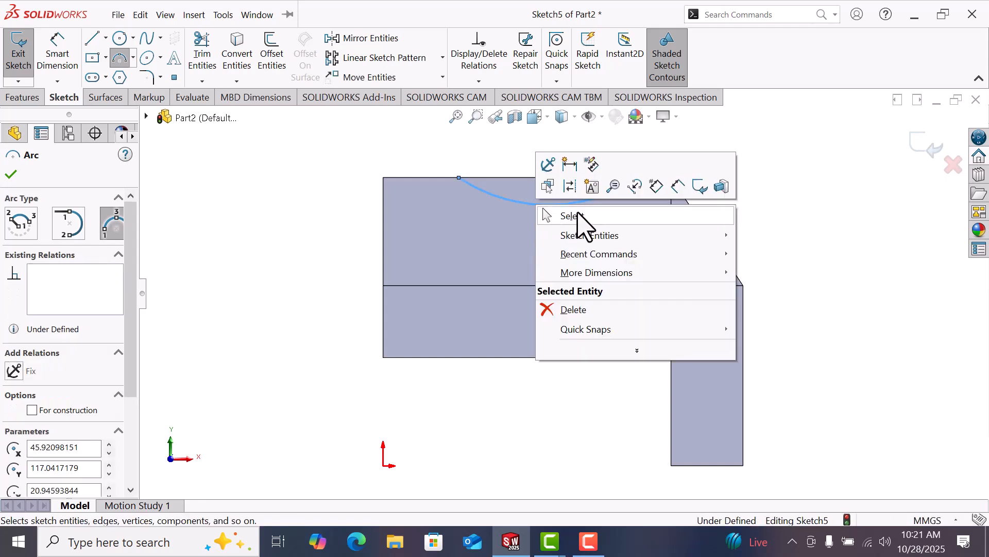
pyautogui.click(578, 216)
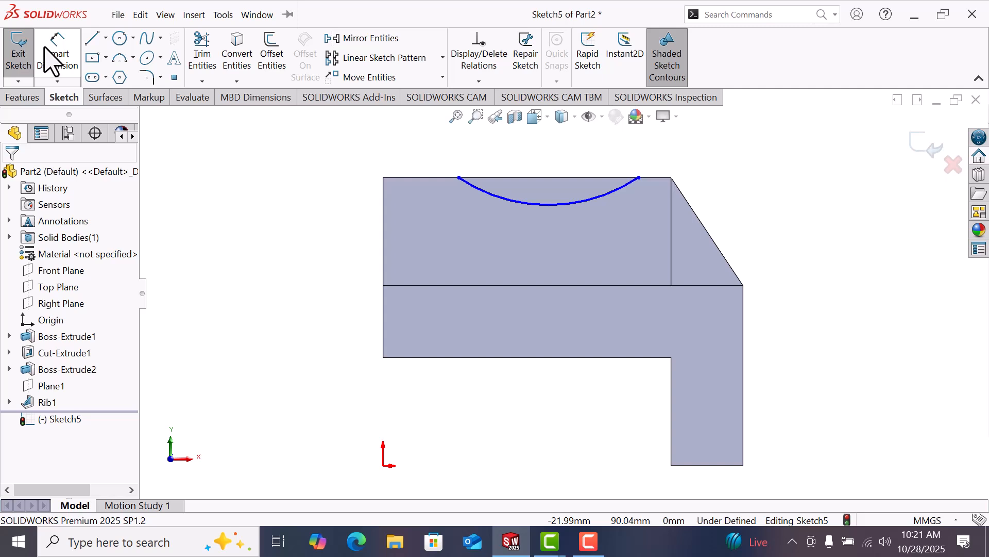
# Step: Dimension the arc's left endpoint 18 mm from the raised block's left edge
pyautogui.click(50, 59)
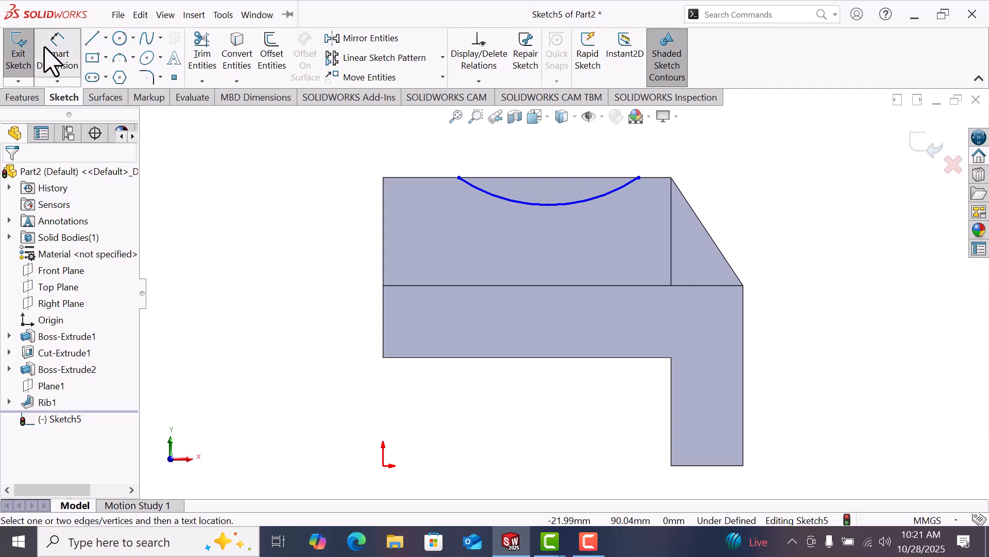
pyautogui.click(458, 177)
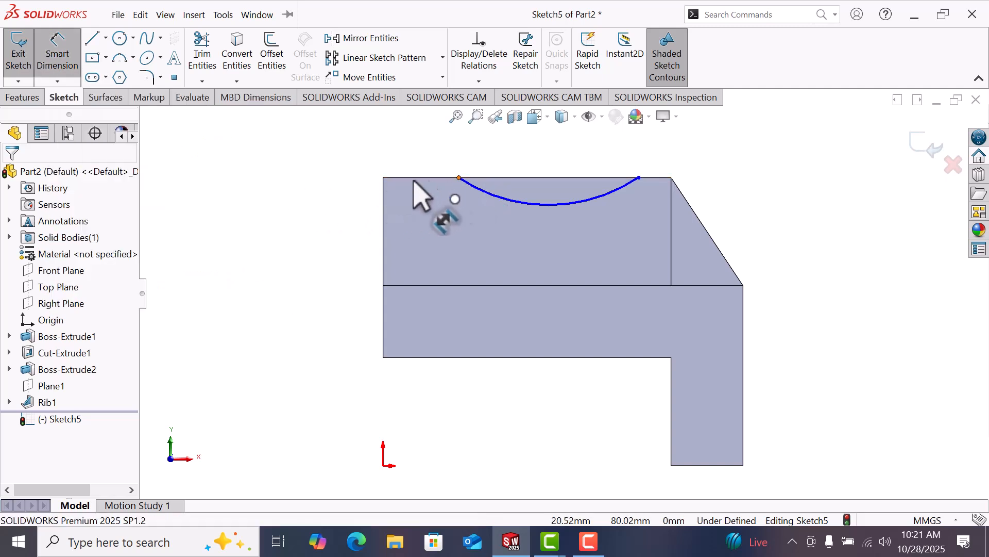
pyautogui.click(385, 178)
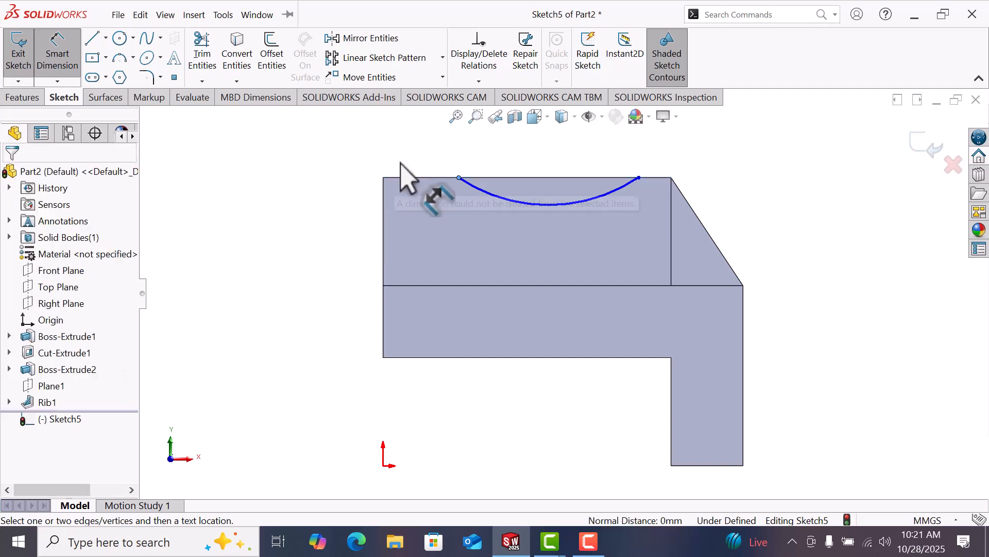
pyautogui.click(383, 191)
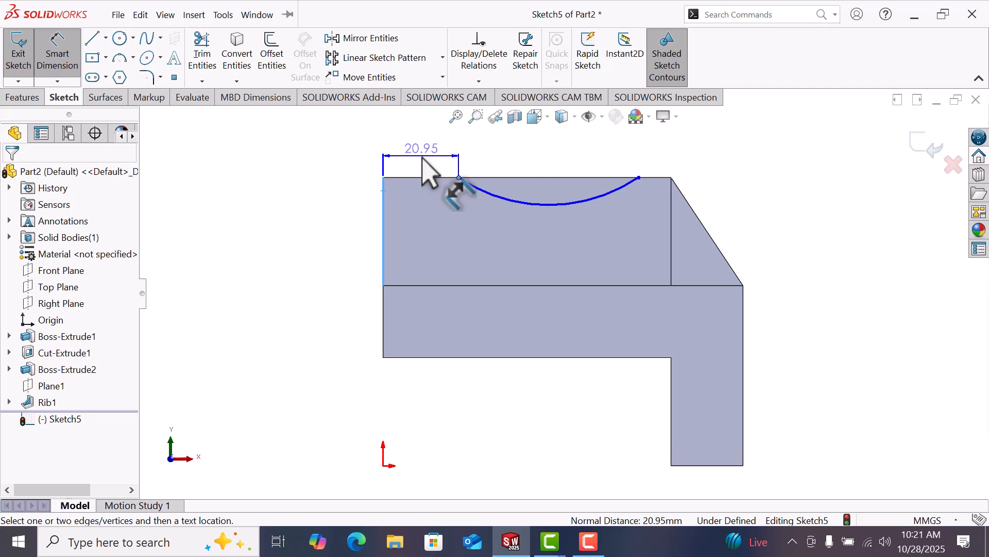
pyautogui.click(423, 158)
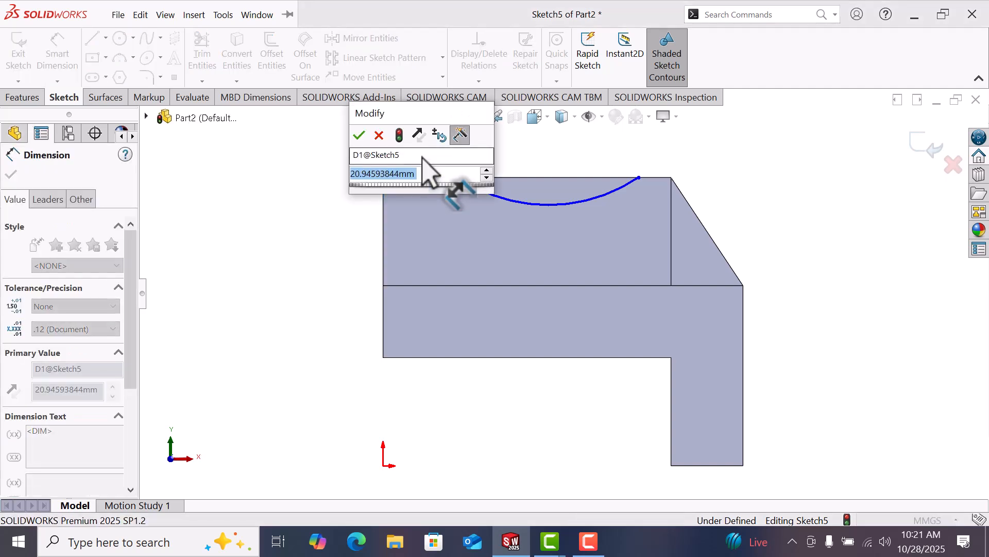
pyautogui.write('1')
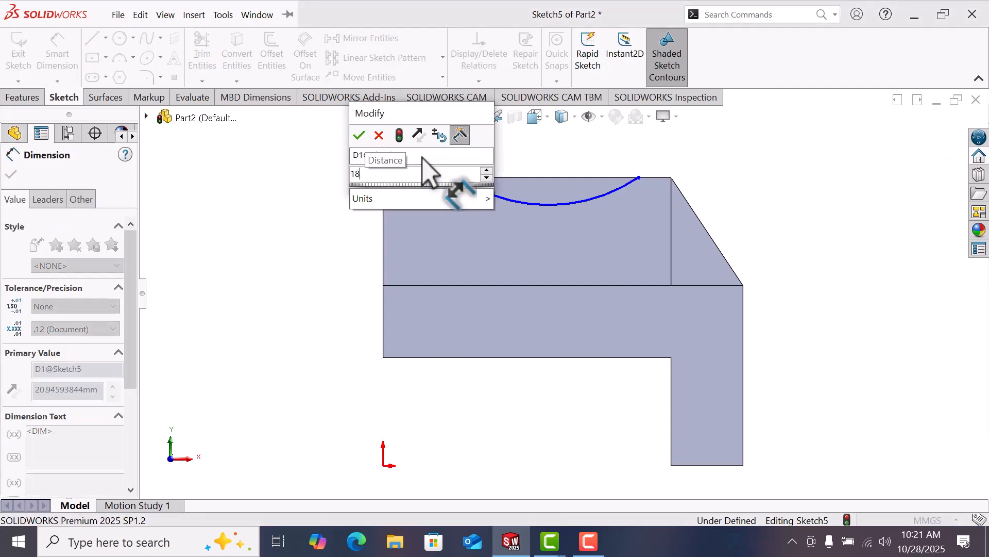
pyautogui.write('8')
pyautogui.press('Return')
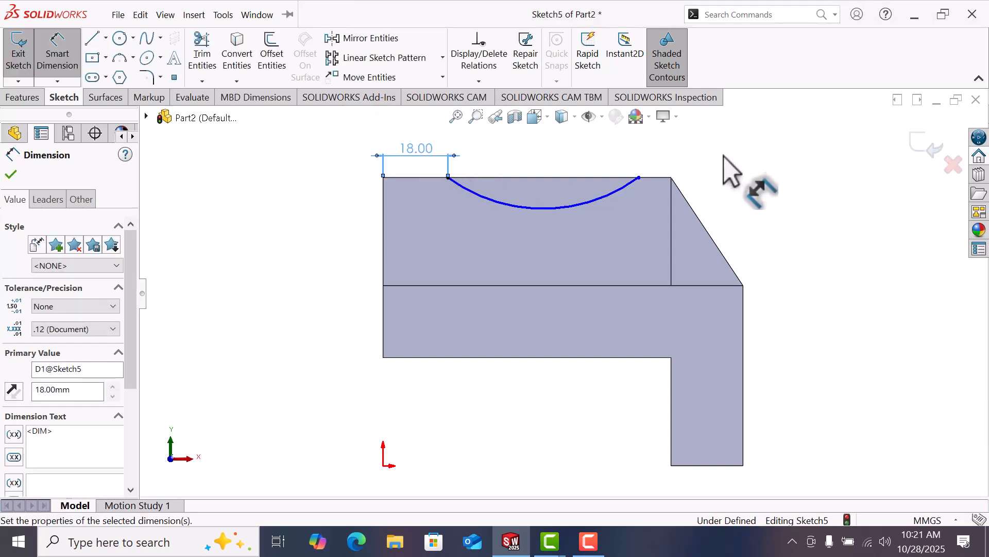
pyautogui.click(737, 174)
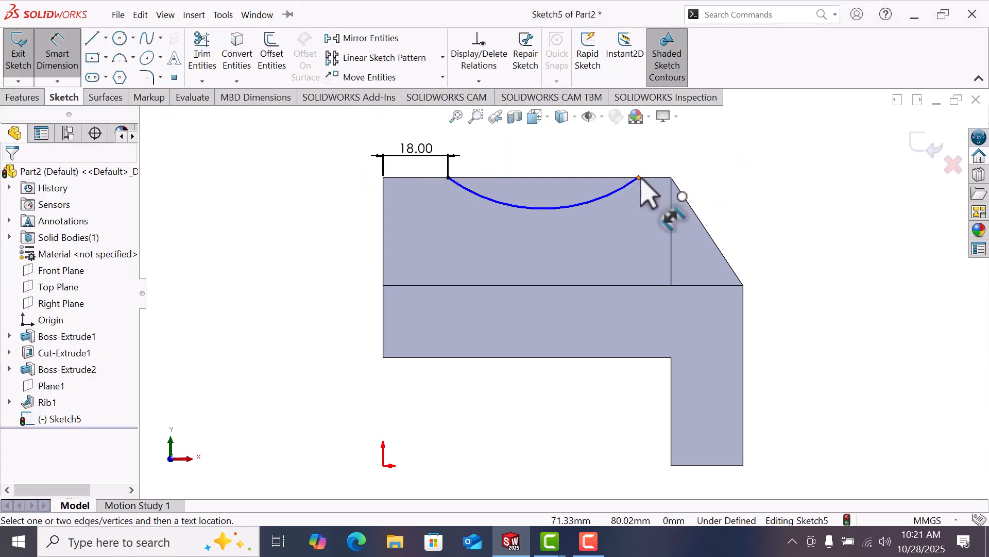
# Step: Dimension the arc's right endpoint 18 mm from the raised block's right edge
pyautogui.click(640, 178)
pyautogui.click(672, 212)
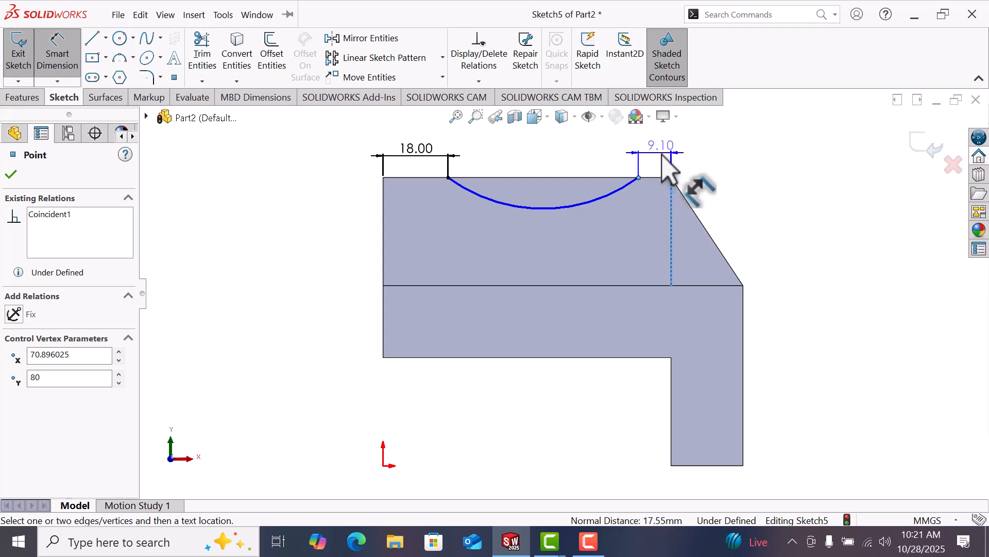
pyautogui.click(662, 155)
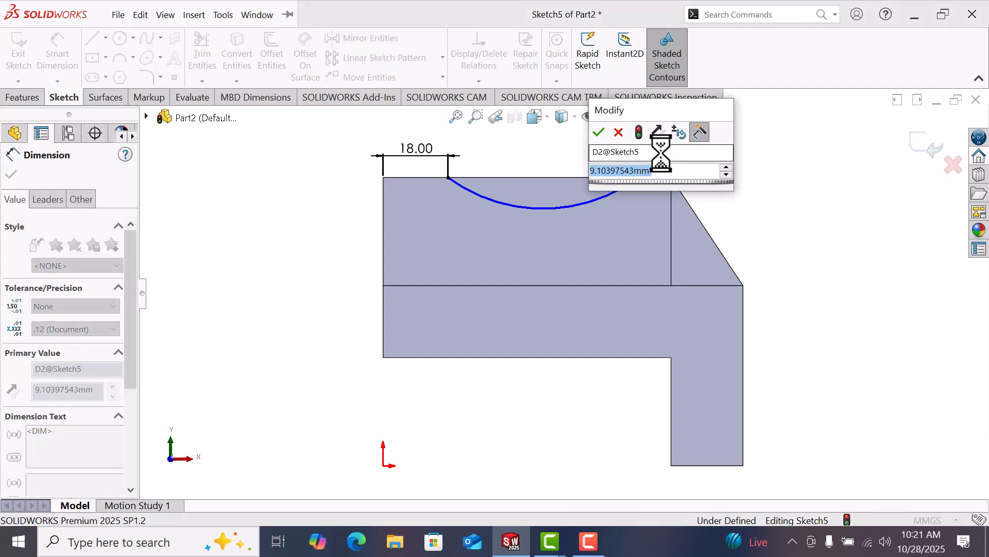
pyautogui.write('19')
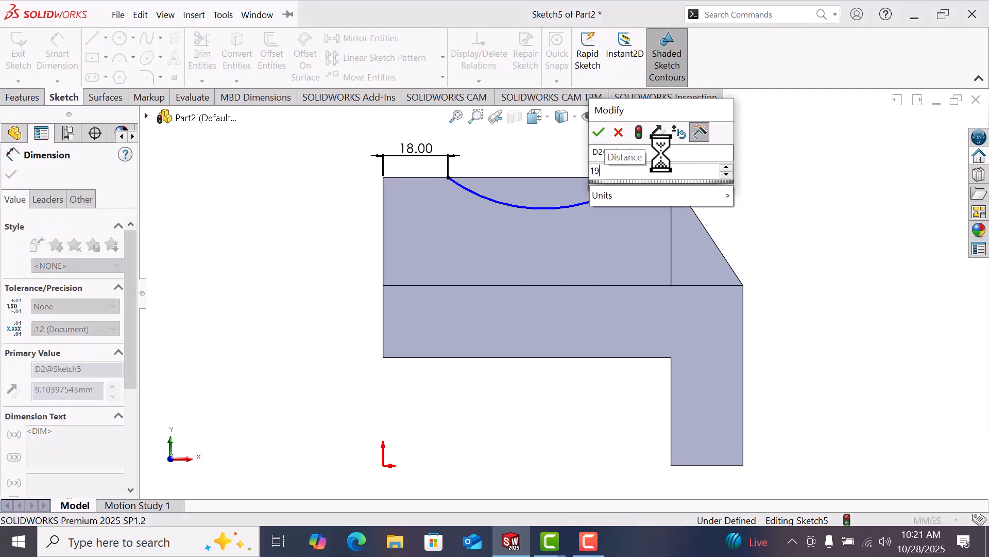
pyautogui.press('Return')
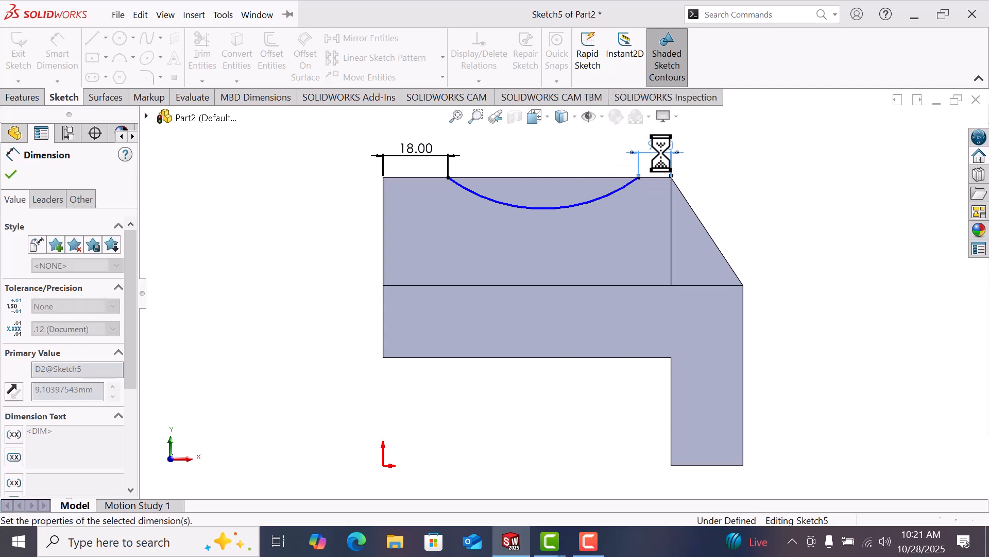
pyautogui.click(753, 177)
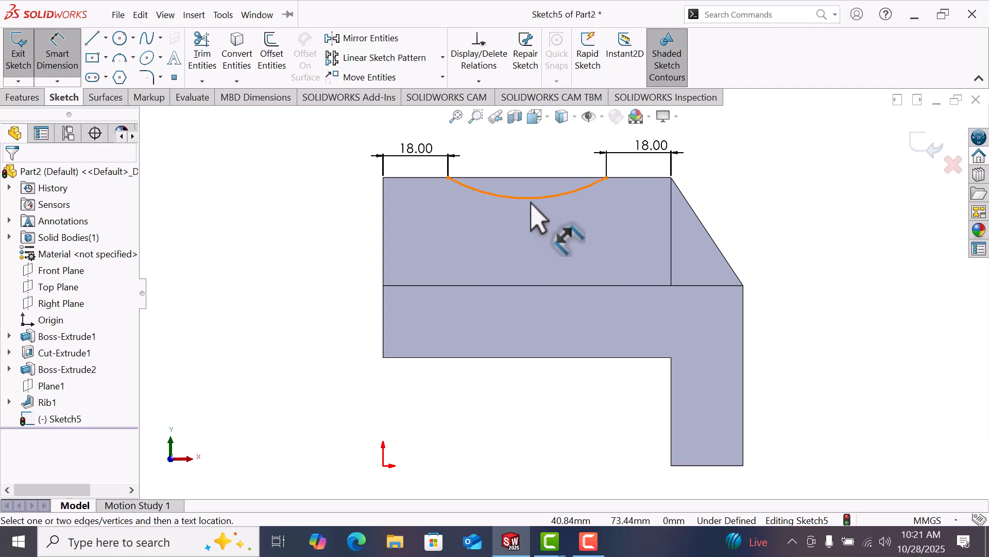
# Step: Dimension the arc's radius as 30 mm
pyautogui.click(529, 199)
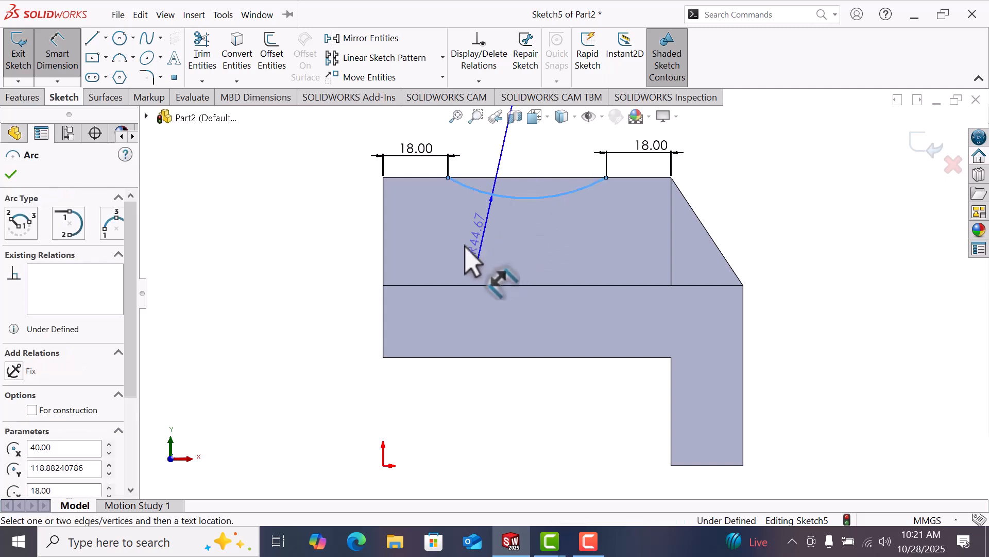
pyautogui.click(344, 270)
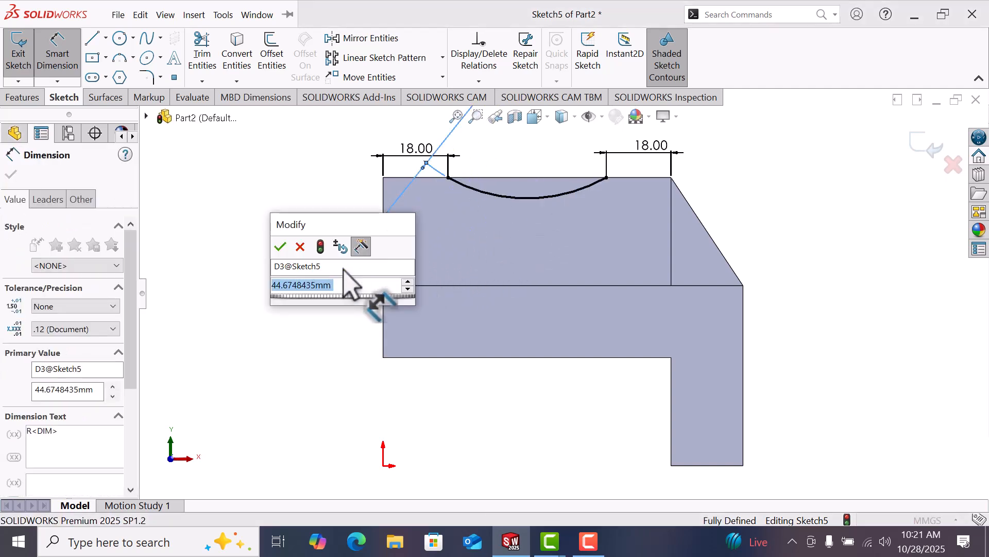
pyautogui.write('3')
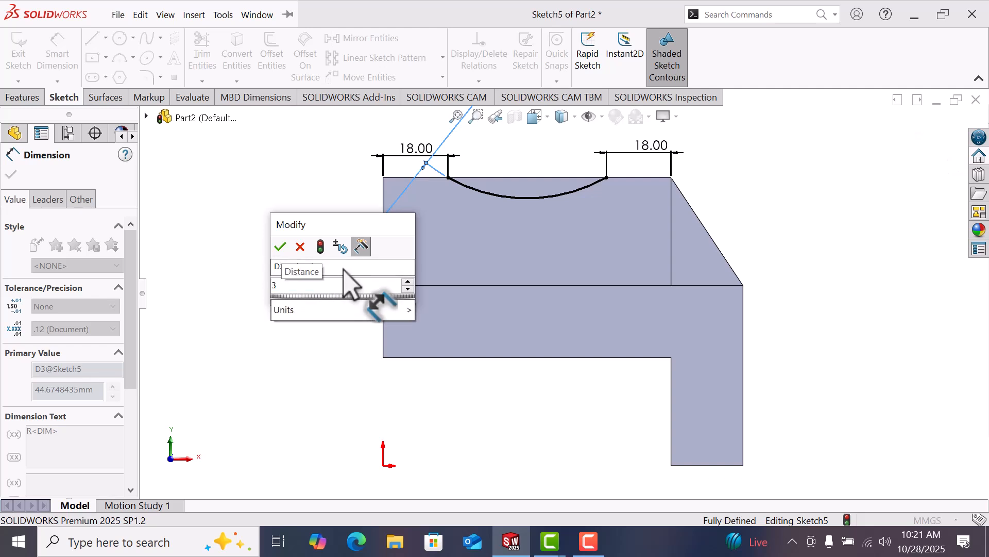
pyautogui.write('0')
pyautogui.press('Return')
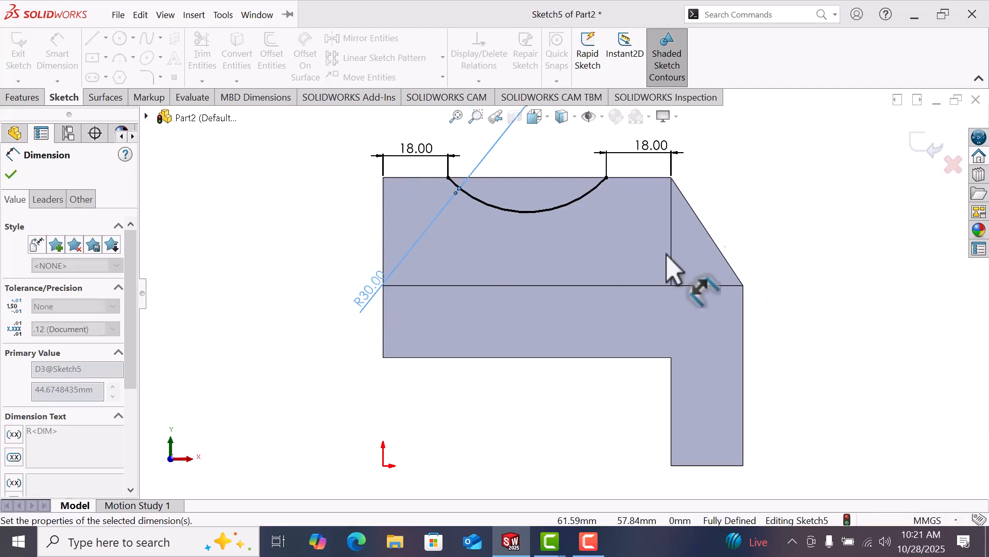
pyautogui.click(840, 209)
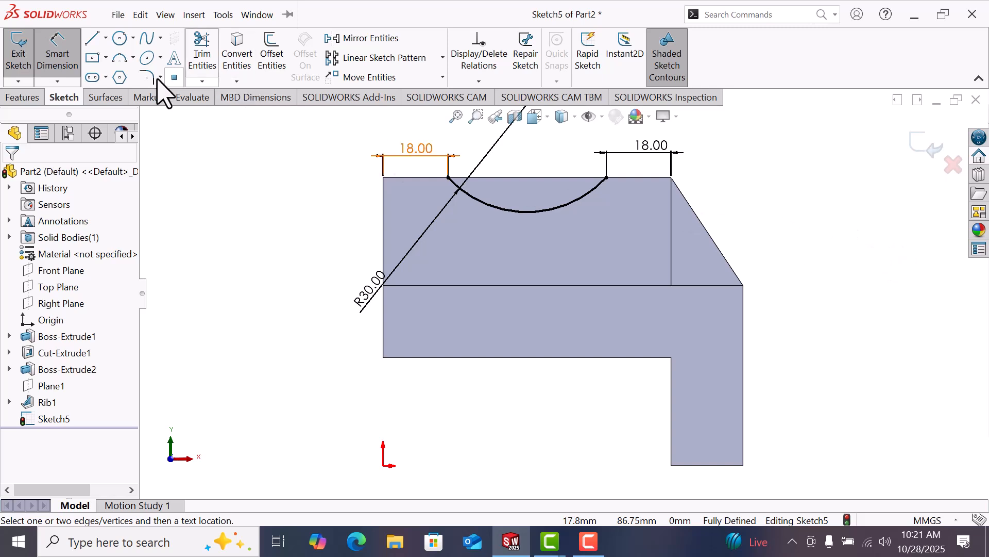
# Step: Close the arc profile with a horizontal line joining its two endpoints along the raised block's top edge
pyautogui.click(93, 39)
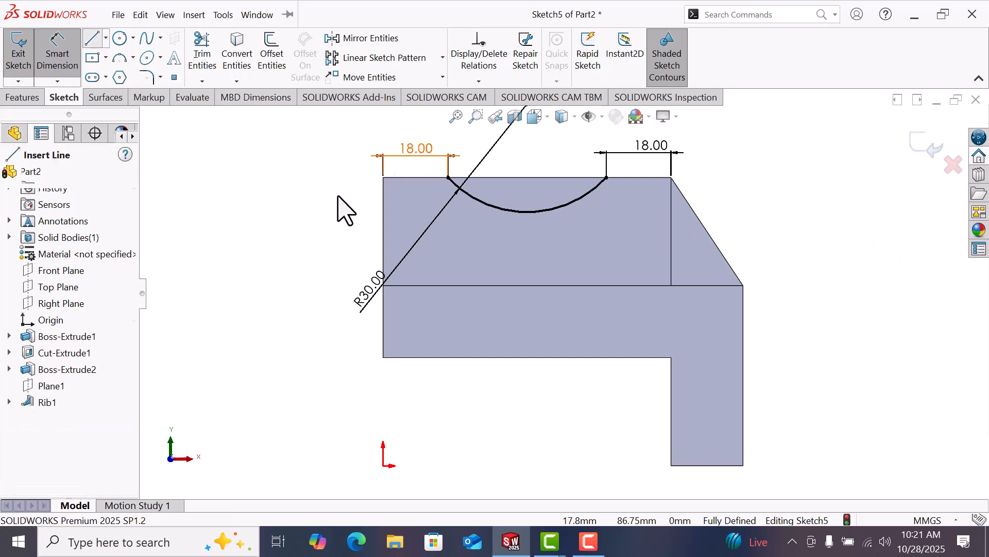
pyautogui.click(448, 178)
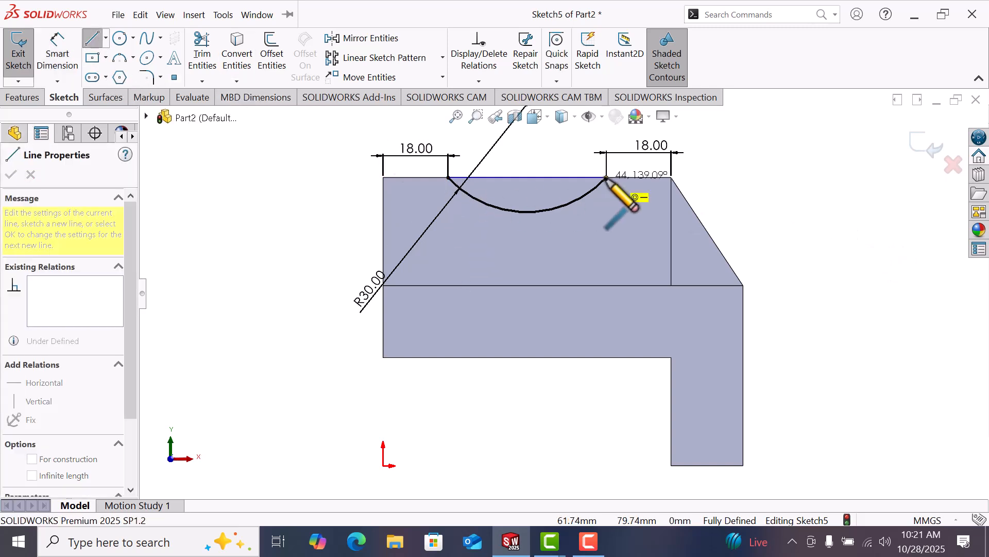
pyautogui.click(606, 177)
pyautogui.rightClick(609, 179)
pyautogui.click(632, 195)
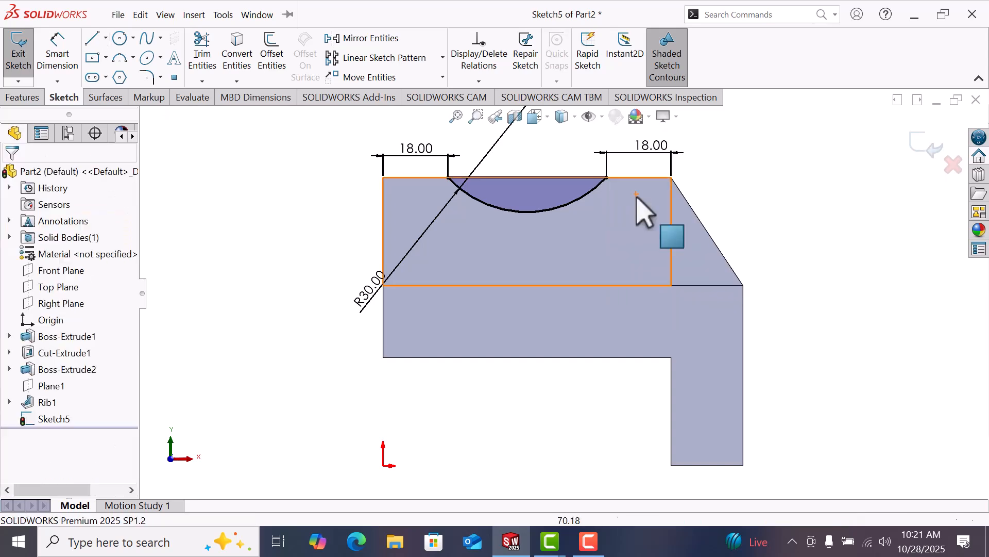
# Step: Cut the closed R30 arc profile Through All of the raised block, starting from the sketch plane
pyautogui.press('space')
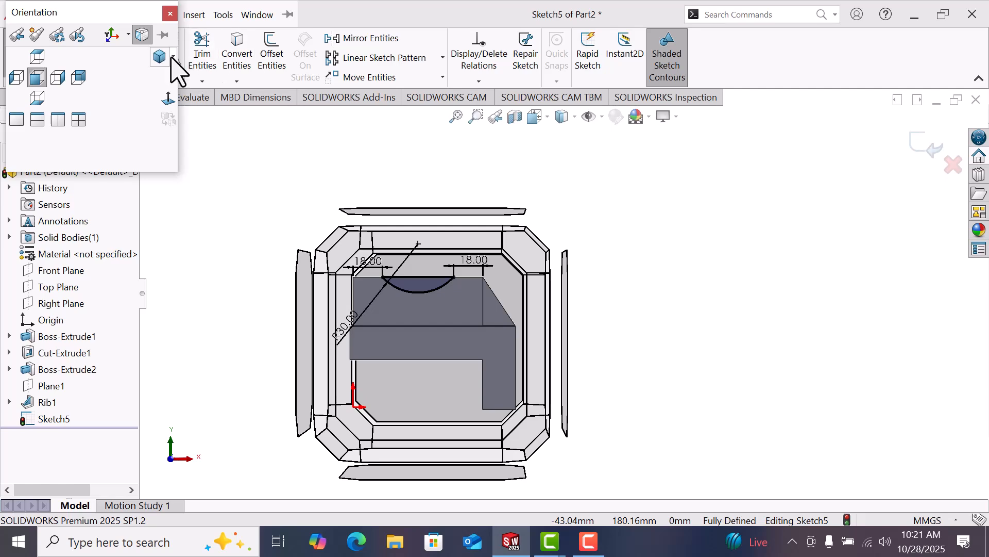
pyautogui.click(171, 58)
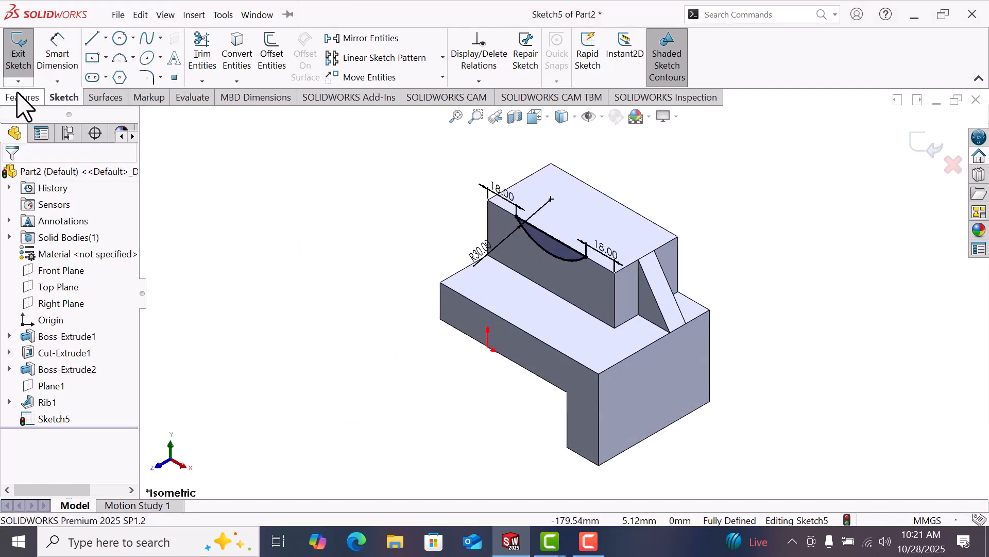
pyautogui.click(21, 98)
pyautogui.click(223, 58)
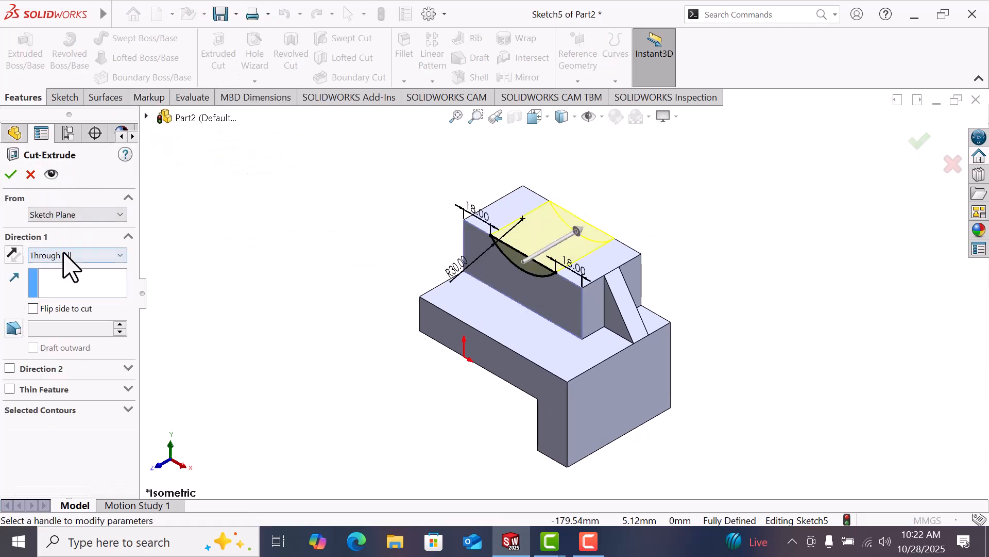
pyautogui.click(11, 174)
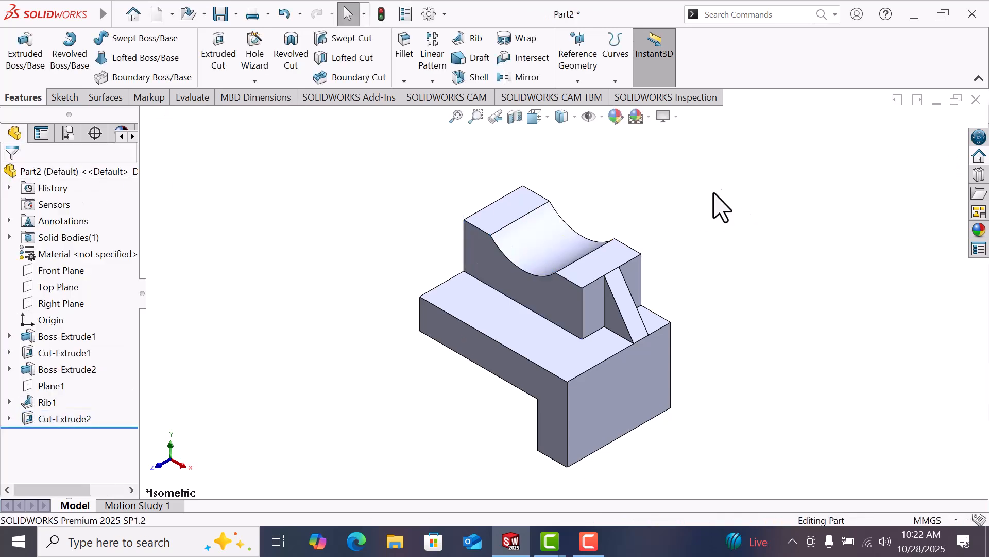
# Step: Sketch a horizontal centerpoint straight slot, about 27 mm between centres and 11 mm wide, on the L-block's end face, centred above the bottom edge's midpoint
pyautogui.click(629, 384)
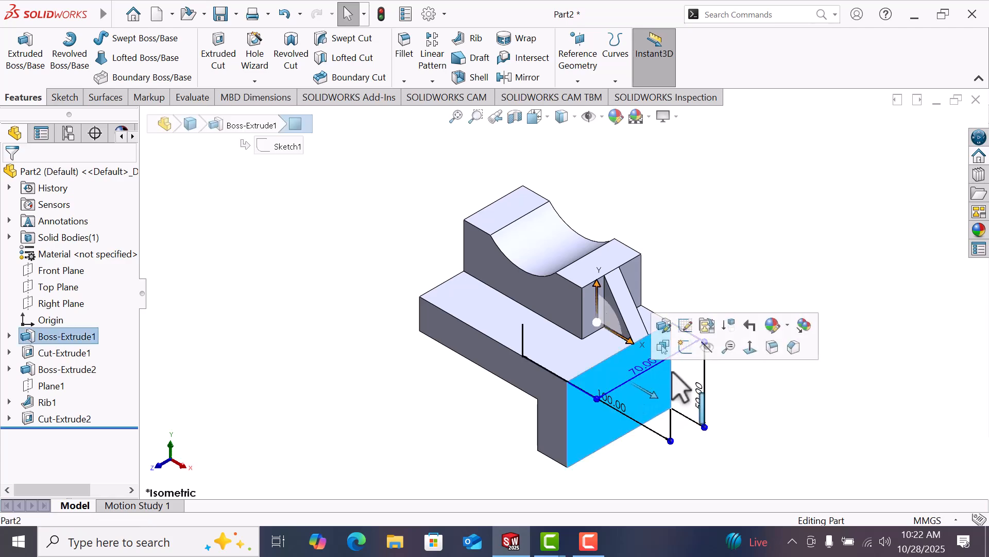
pyautogui.click(691, 358)
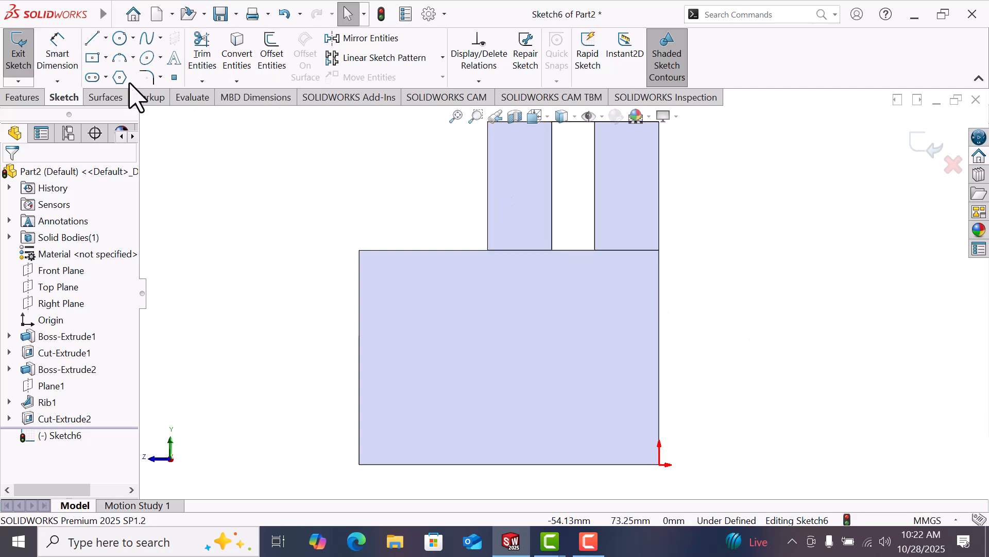
pyautogui.click(93, 77)
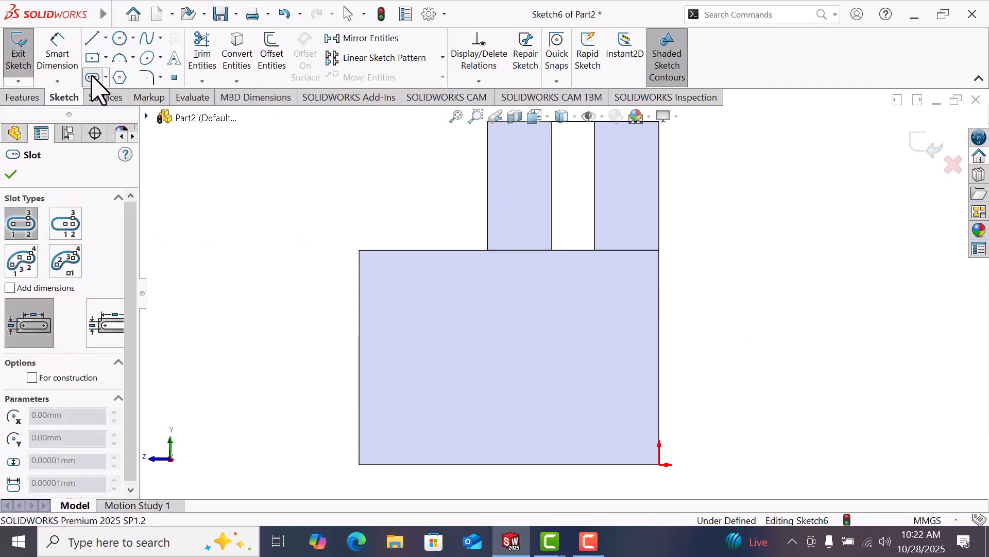
pyautogui.click(68, 224)
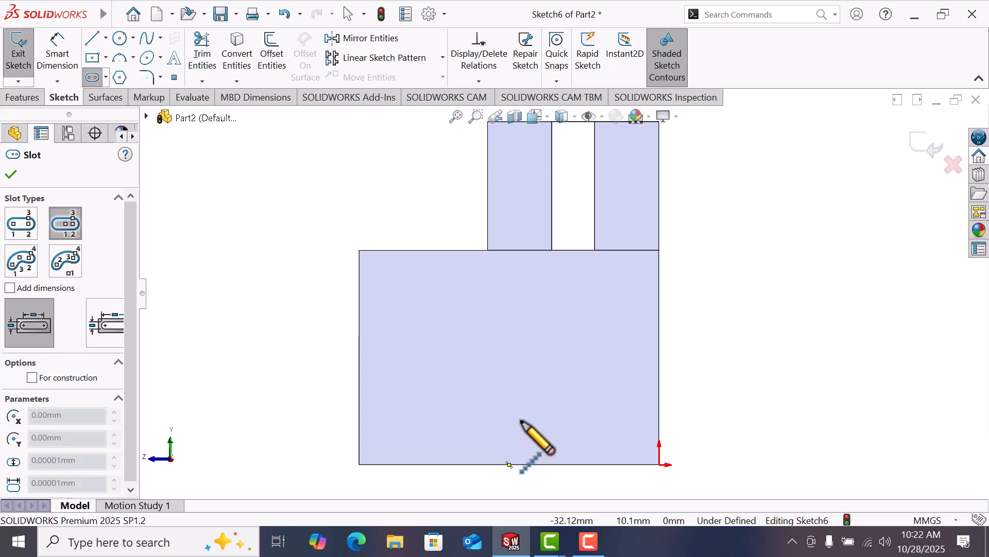
pyautogui.click(509, 397)
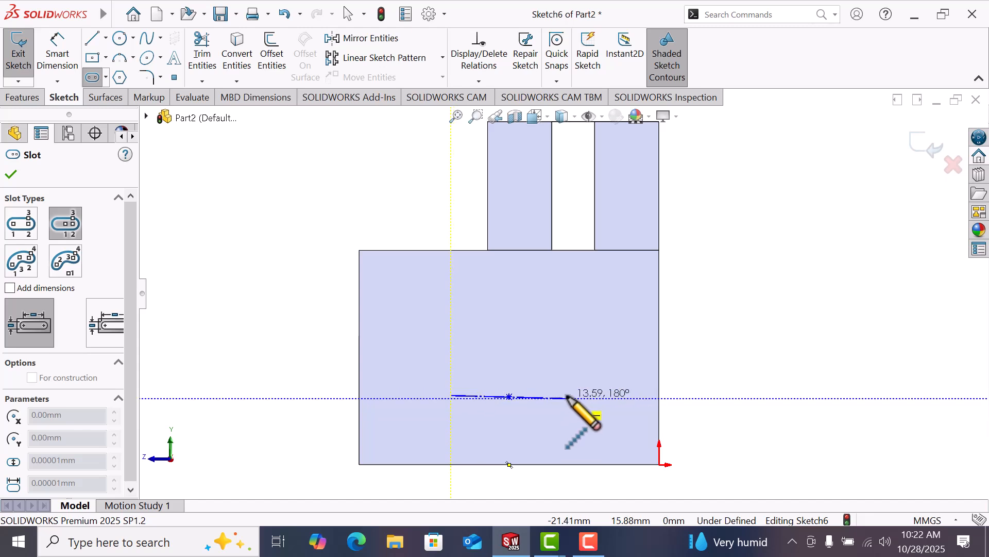
pyautogui.click(567, 397)
pyautogui.click(561, 419)
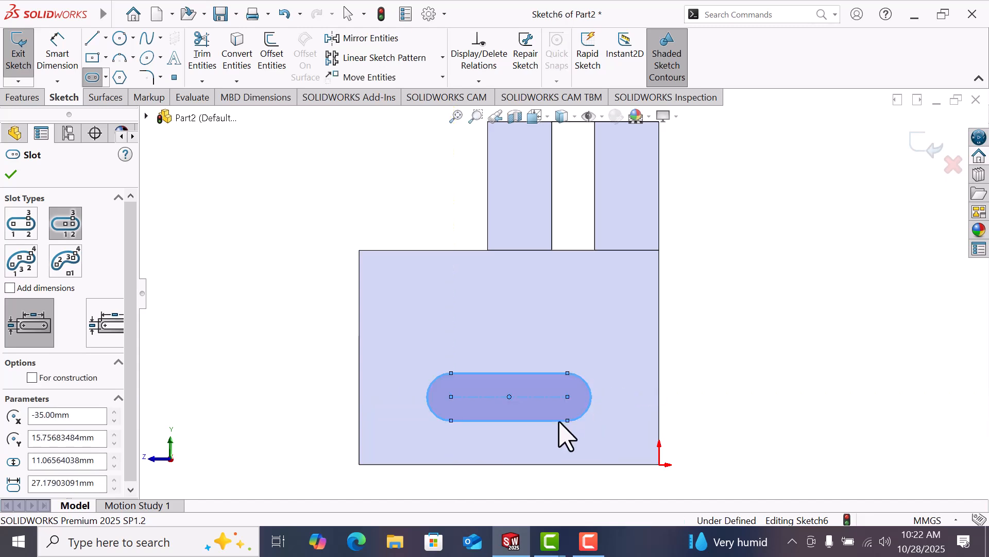
pyautogui.rightClick(561, 418)
pyautogui.click(606, 417)
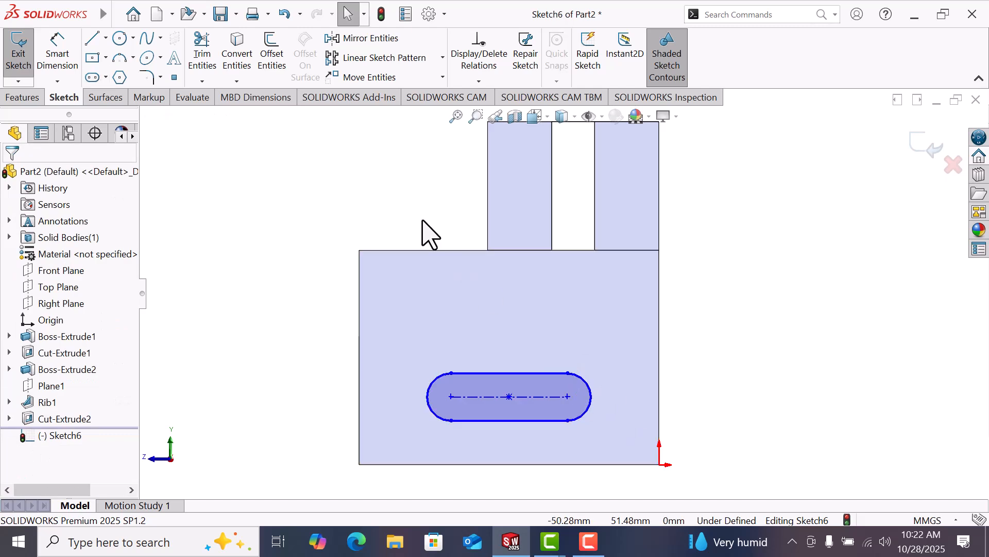
# Step: Dimension the slot's width between its two straight edges as 10 mm
pyautogui.click(58, 51)
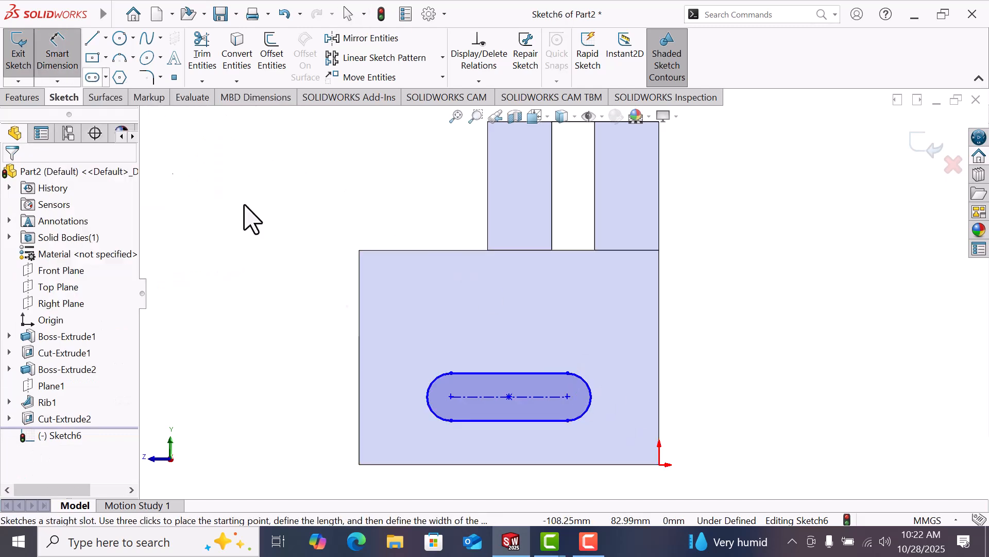
pyautogui.click(476, 420)
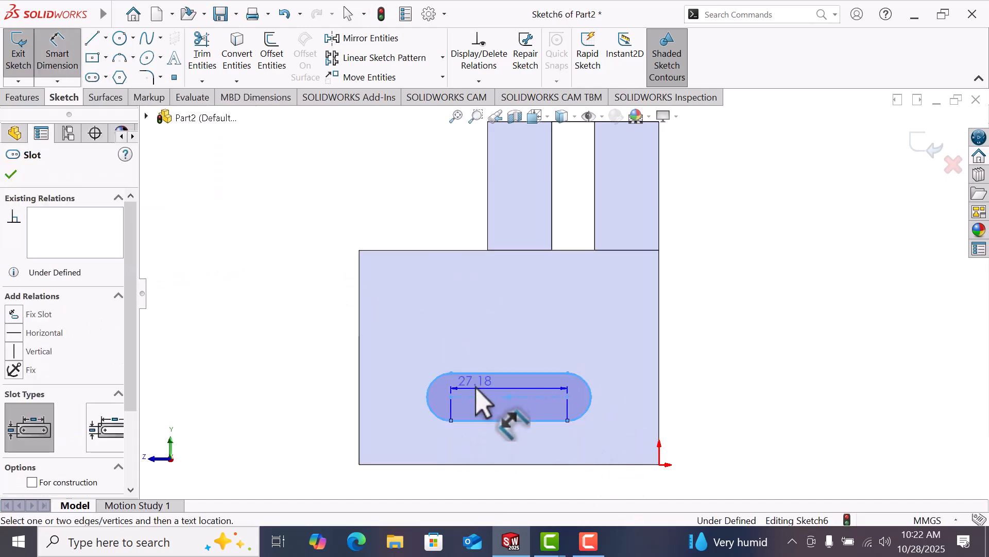
pyautogui.click(478, 373)
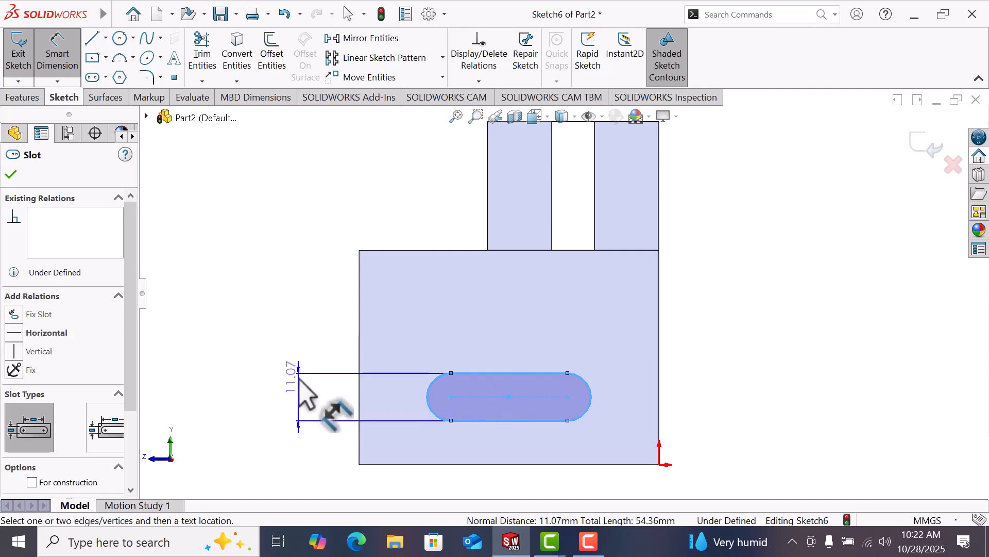
pyautogui.click(300, 379)
pyautogui.write('10')
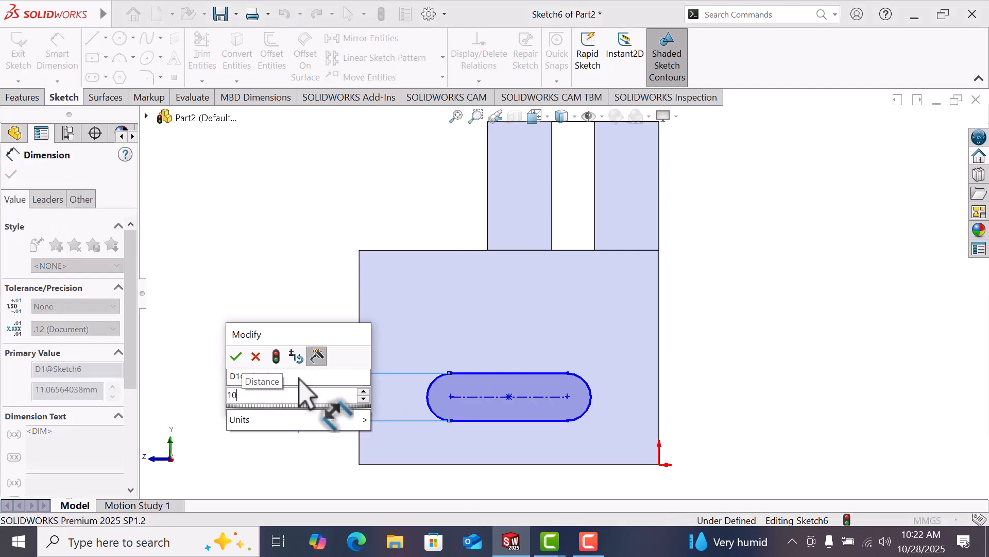
pyautogui.press('Return')
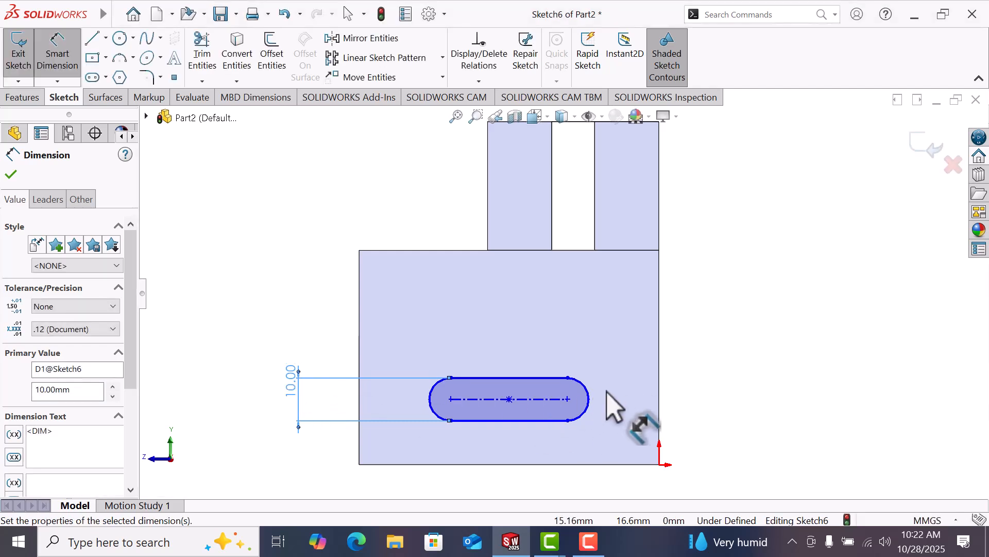
pyautogui.click(823, 389)
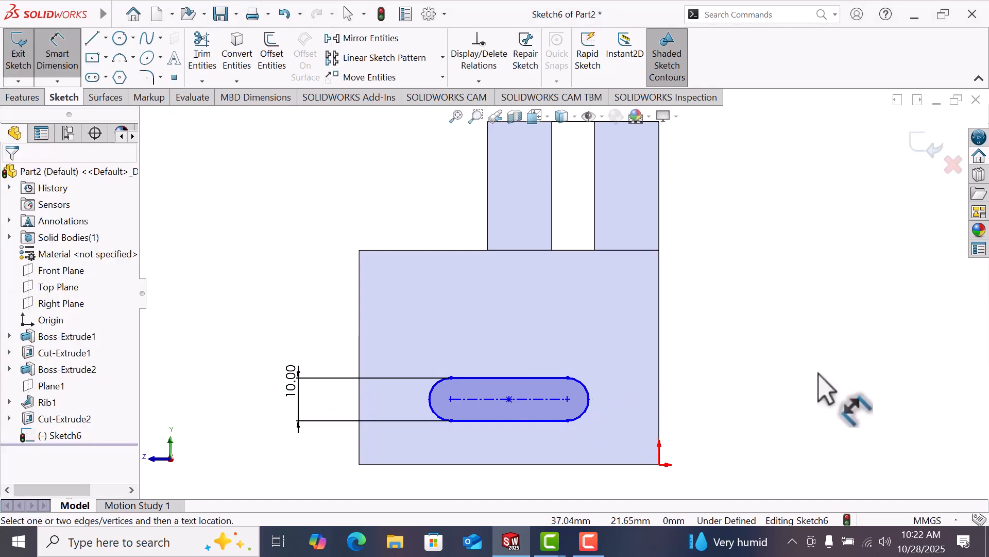
# Step: Dimension the slot's centreline 15 mm above the end face's bottom edge
pyautogui.click(533, 400)
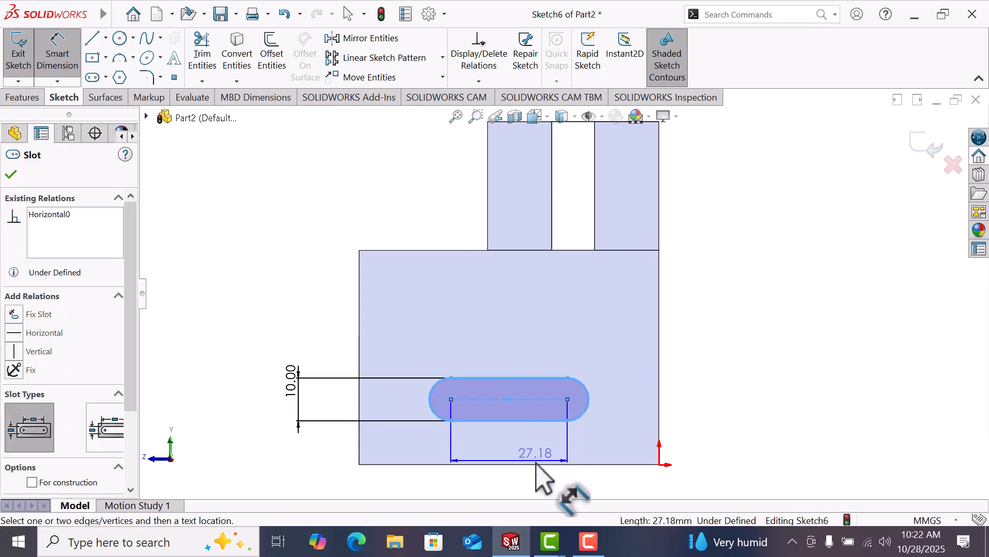
pyautogui.click(560, 464)
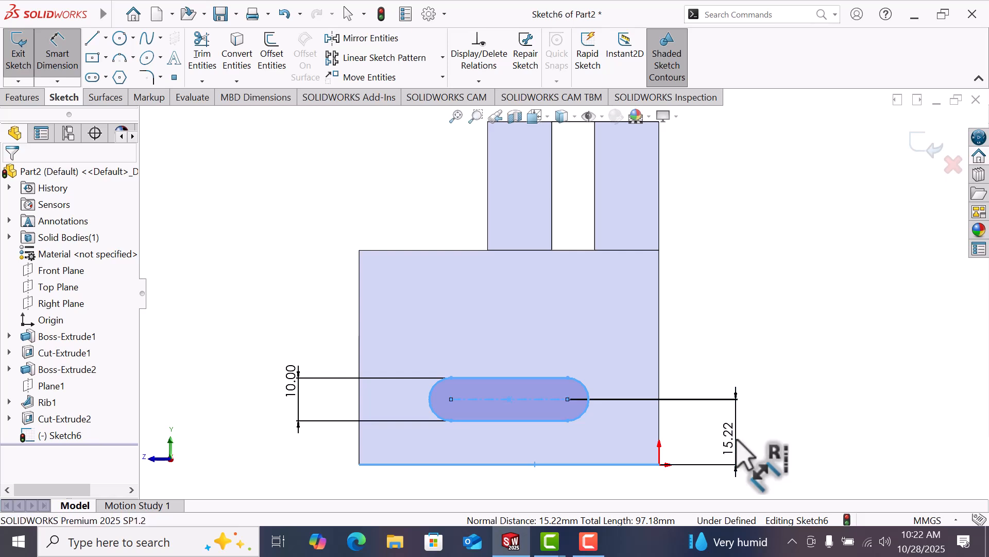
pyautogui.click(736, 441)
pyautogui.write('15')
pyautogui.press('Return')
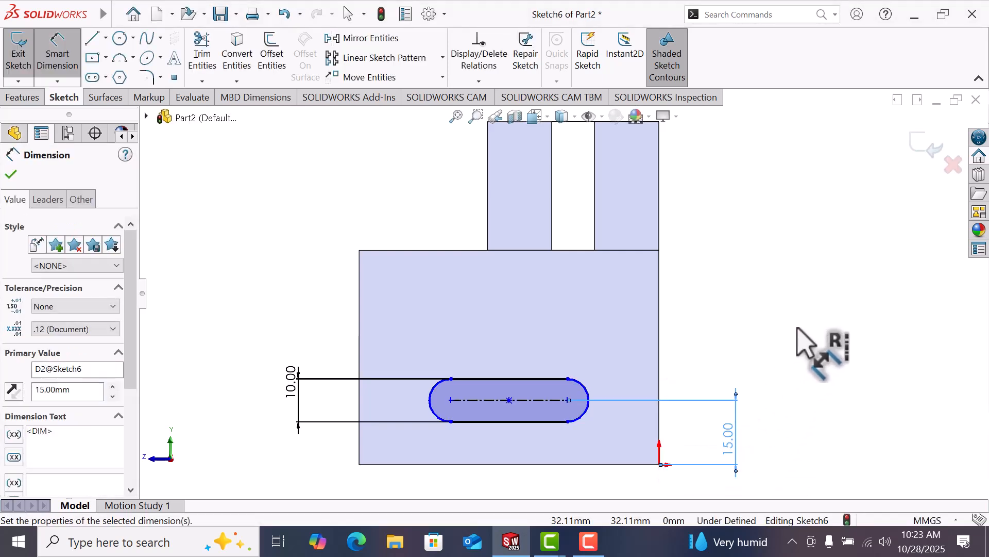
pyautogui.press('Escape')
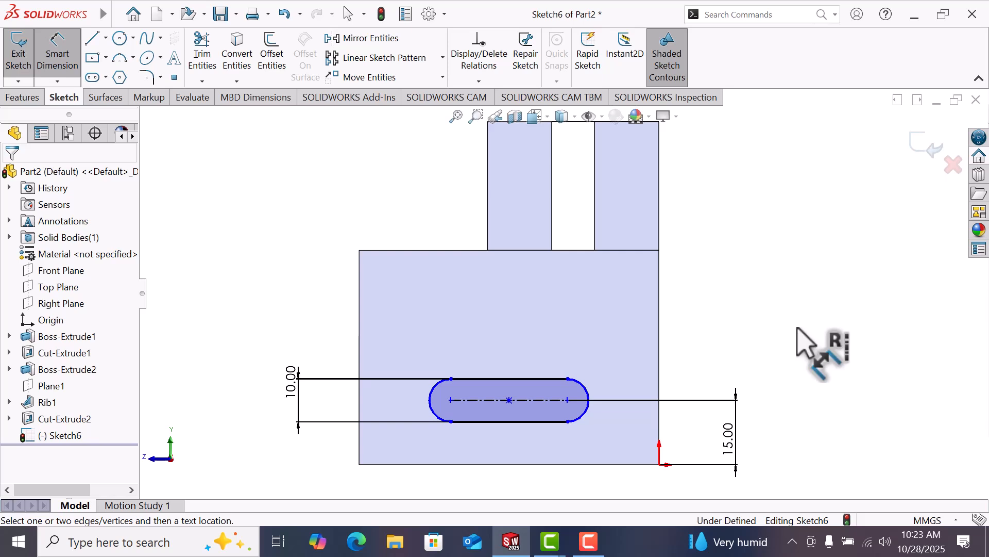
# Step: Dimension the slot's straight edge, the distance between its arc centres, as 30 mm
pyautogui.click(515, 422)
pyautogui.click(517, 456)
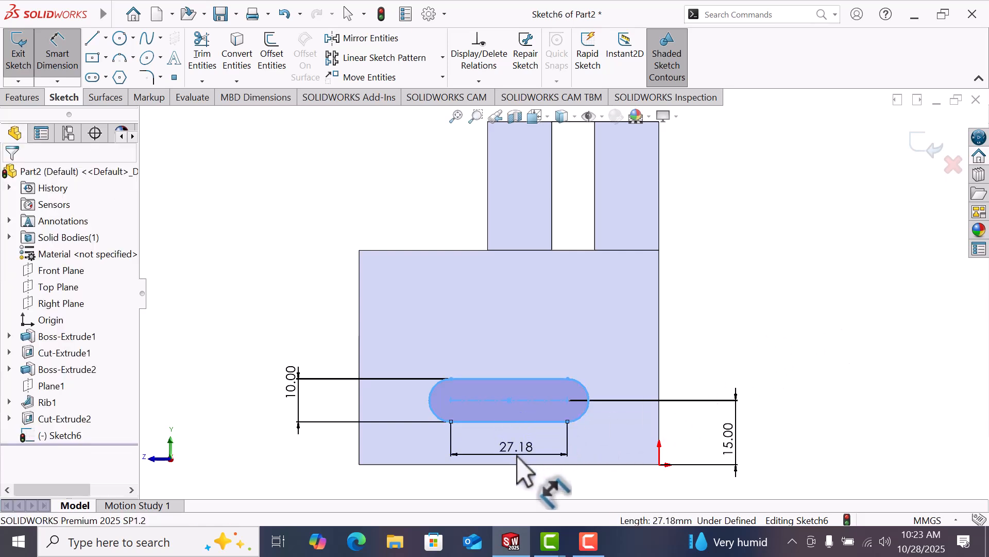
pyautogui.write('30')
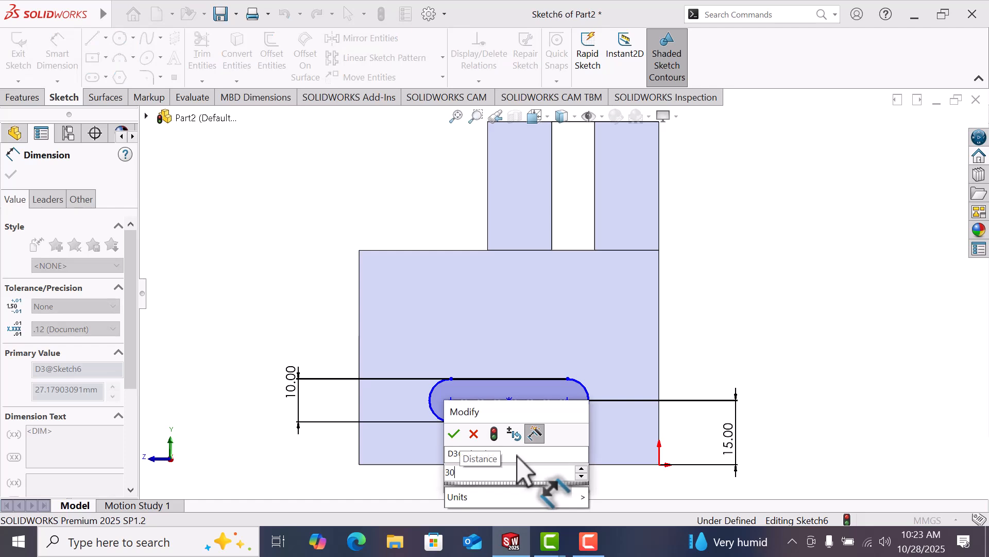
pyautogui.press('Return')
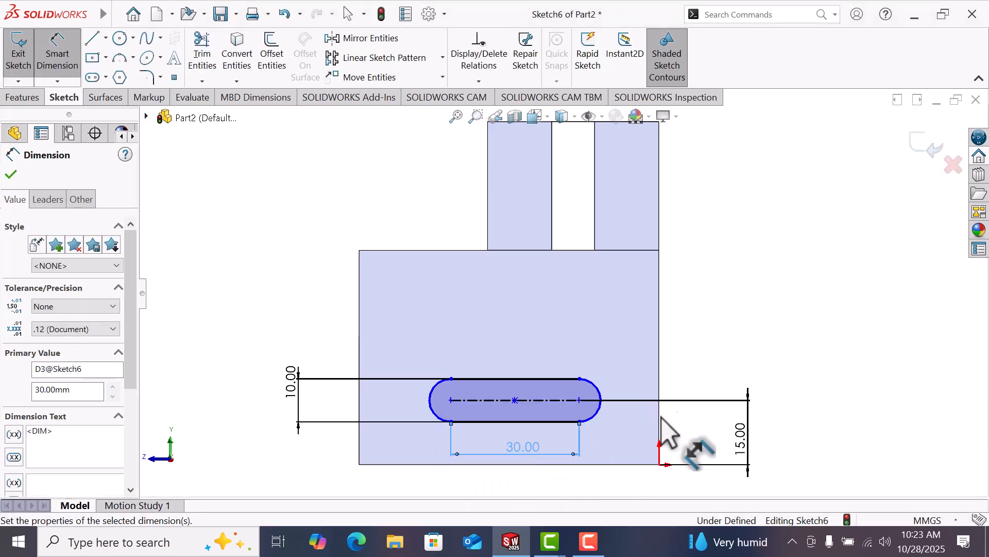
pyautogui.click(781, 307)
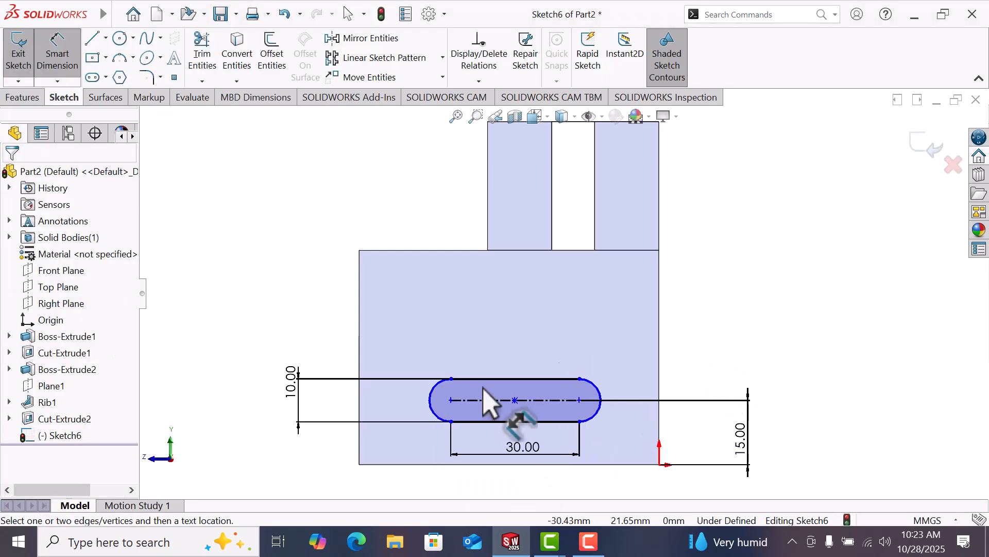
# Step: Dimension the slot's left arc centre 20 mm from the end face's left edge and leave the dimension tool
pyautogui.click(451, 410)
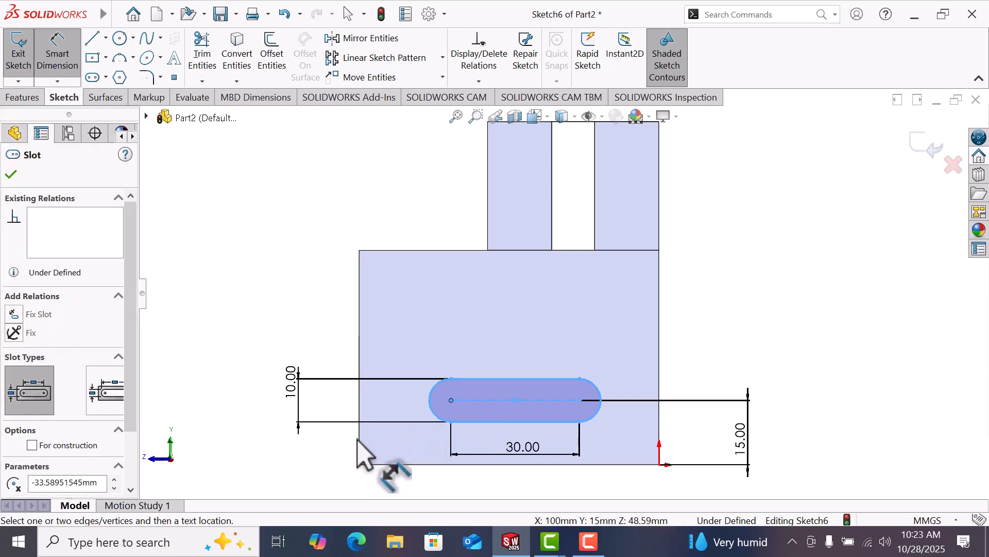
pyautogui.click(359, 439)
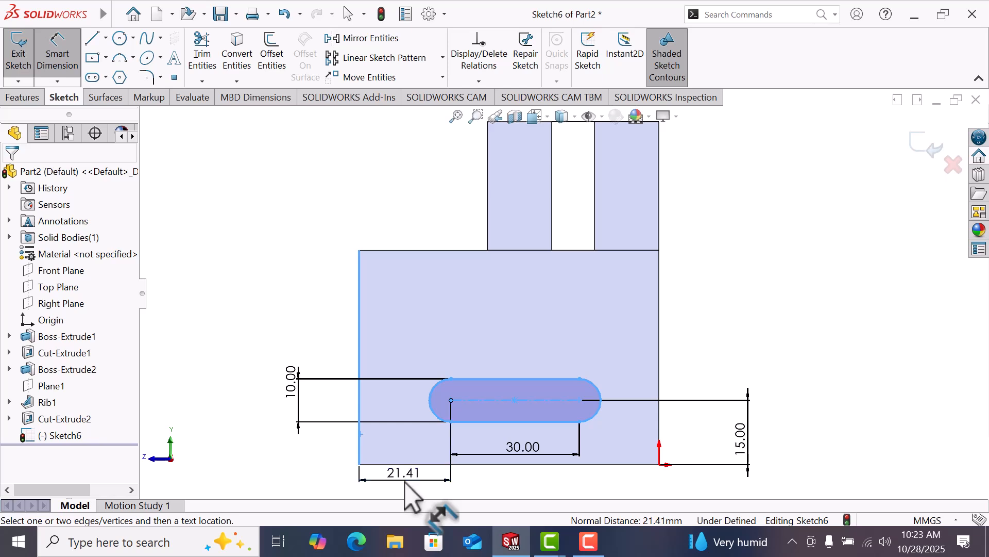
pyautogui.click(405, 482)
pyautogui.write('2')
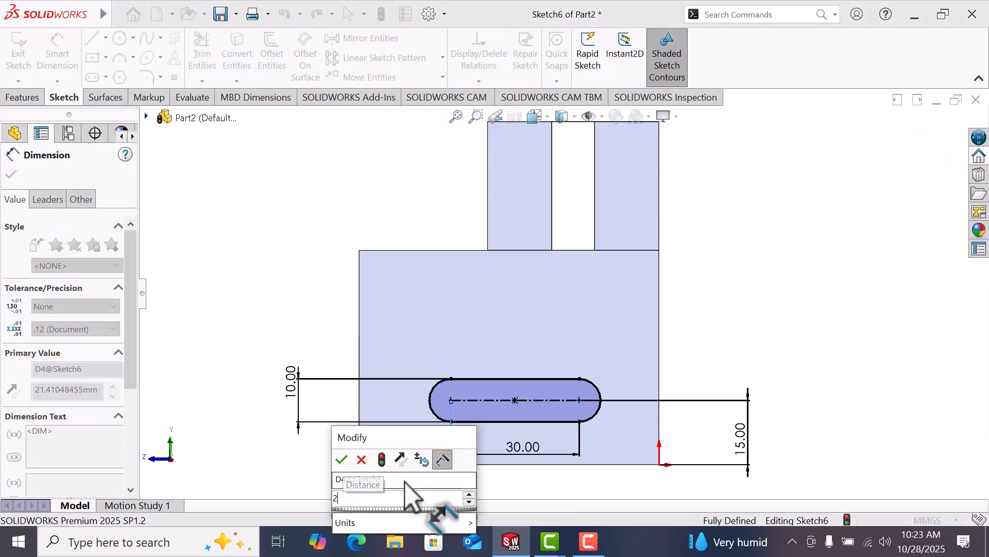
pyautogui.write('0')
pyautogui.press('Return')
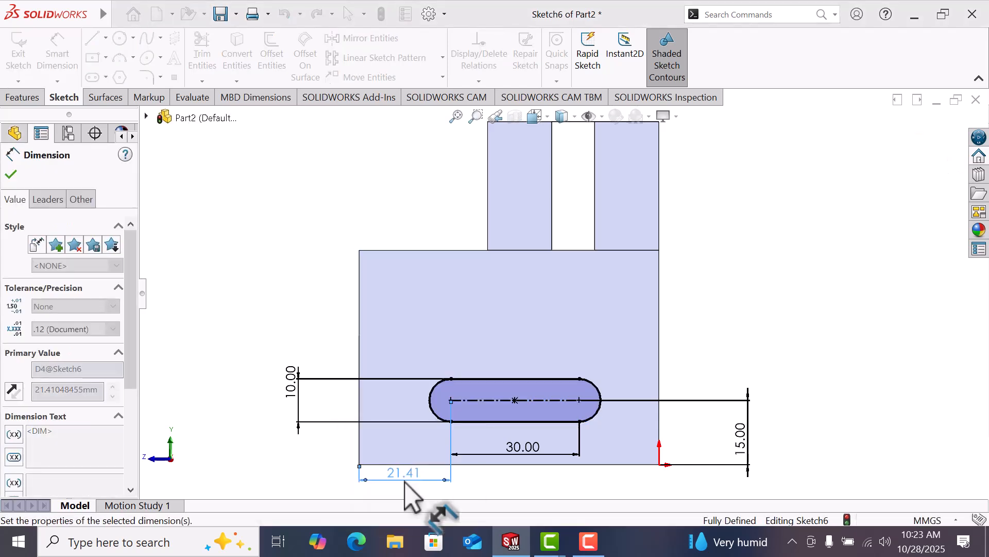
pyautogui.press('Escape')
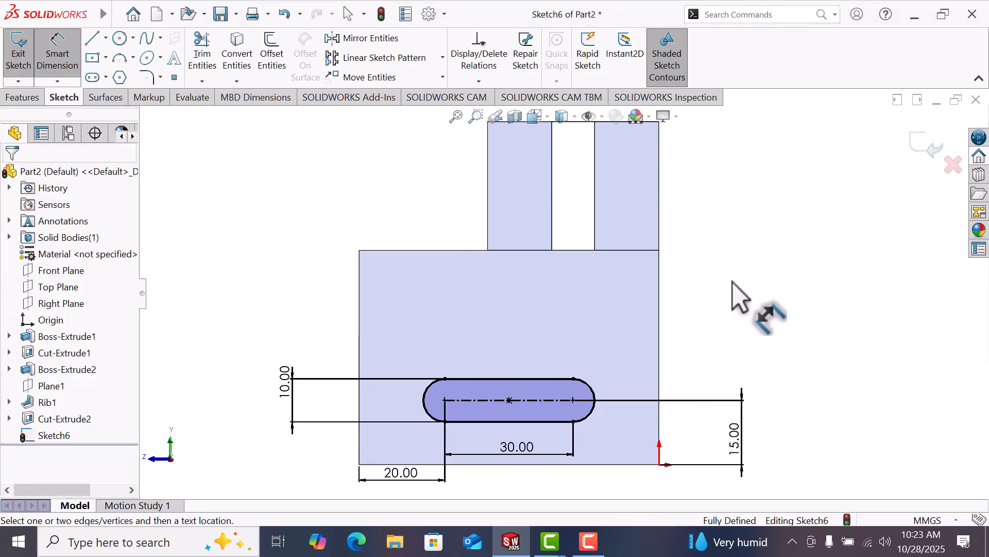
pyautogui.rightClick(735, 283)
pyautogui.click(771, 329)
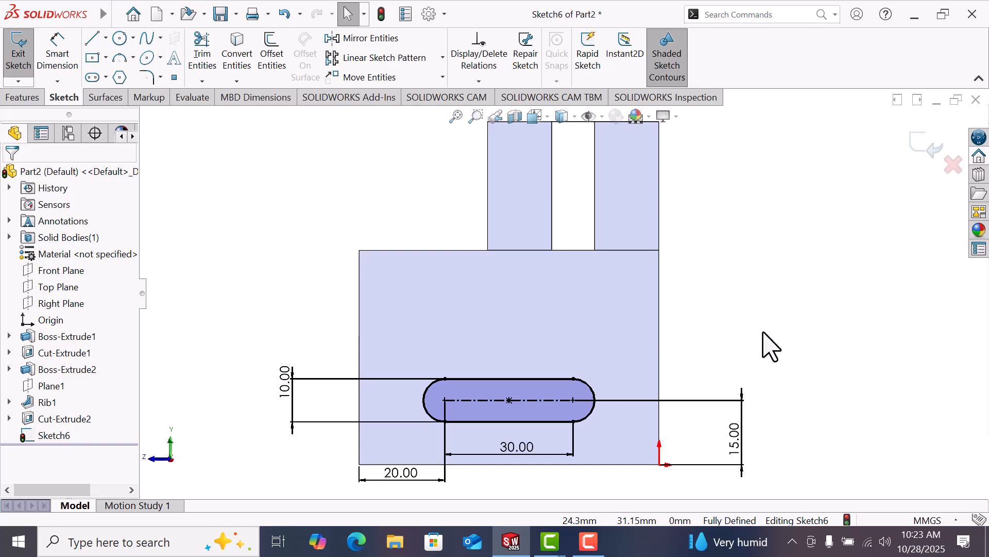
# Step: Cut the slot sketch through the lower end wall with an Extruded Cut set to Up To Next, and show the part in isometric view
pyautogui.press('space')
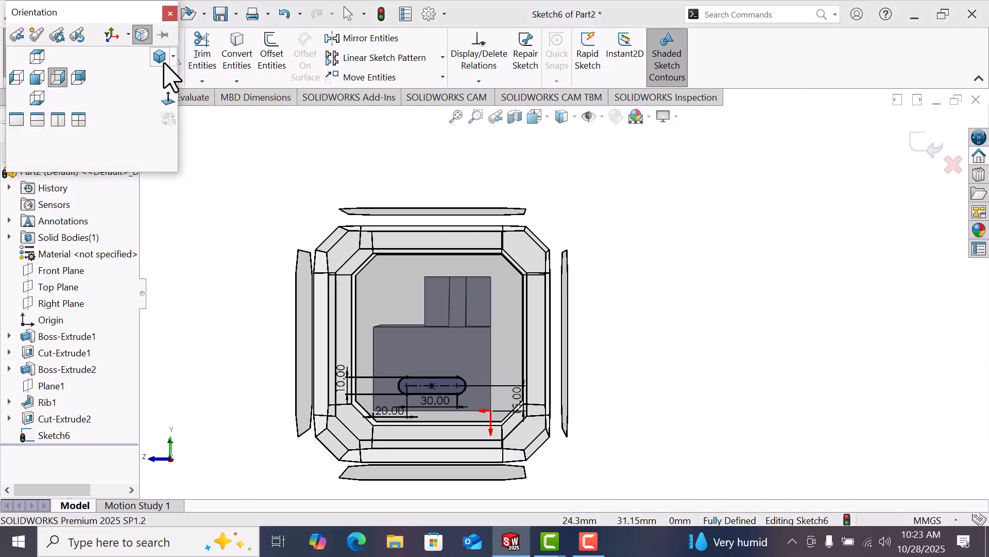
pyautogui.click(157, 57)
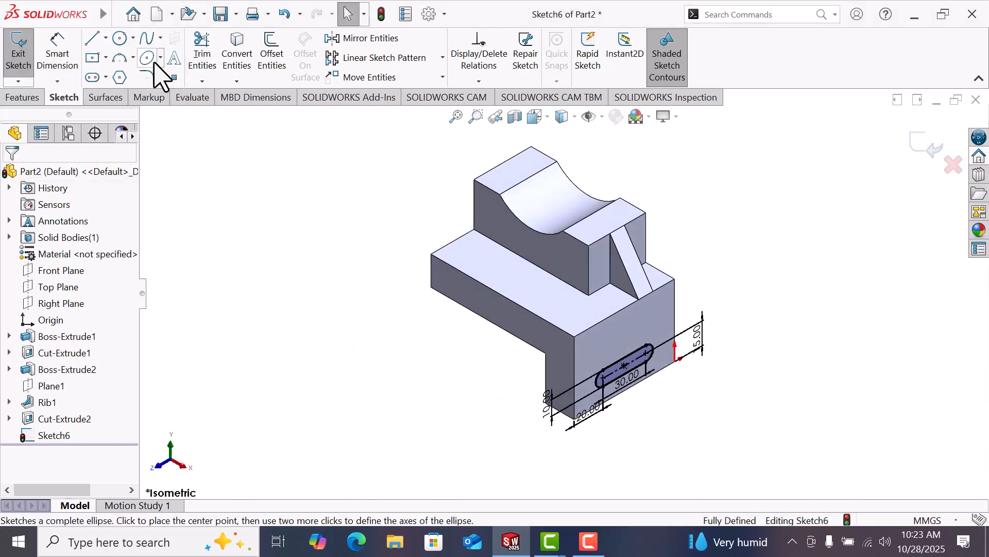
pyautogui.click(23, 97)
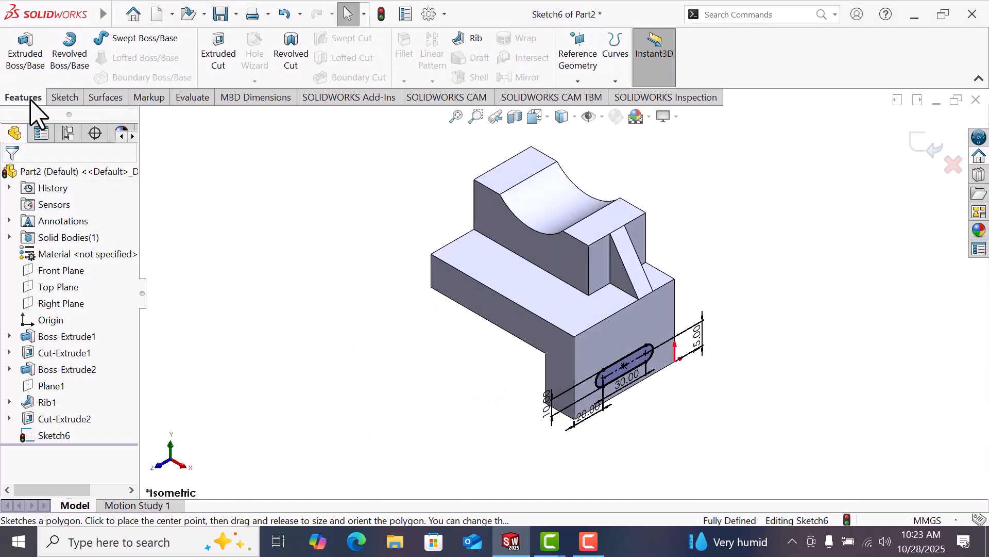
pyautogui.click(220, 64)
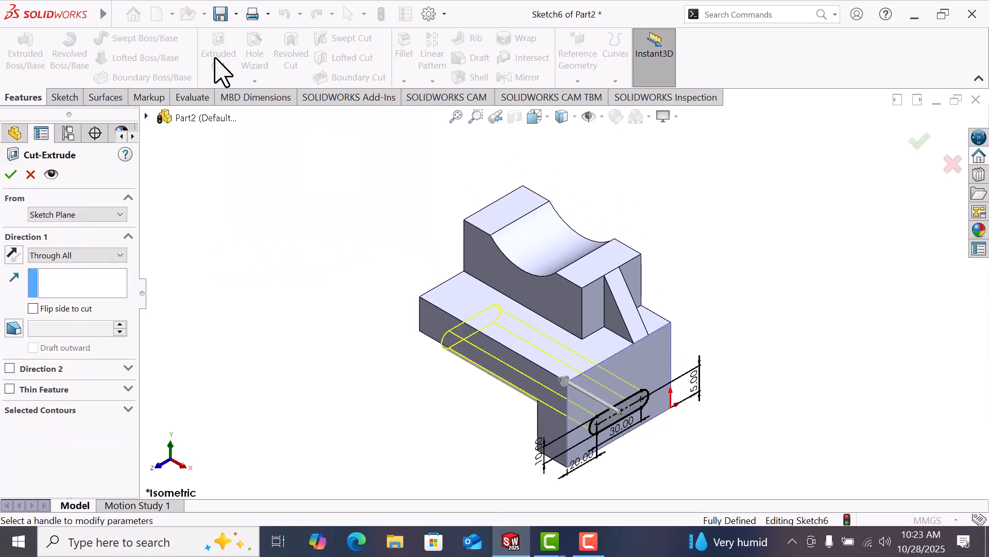
pyautogui.click(89, 257)
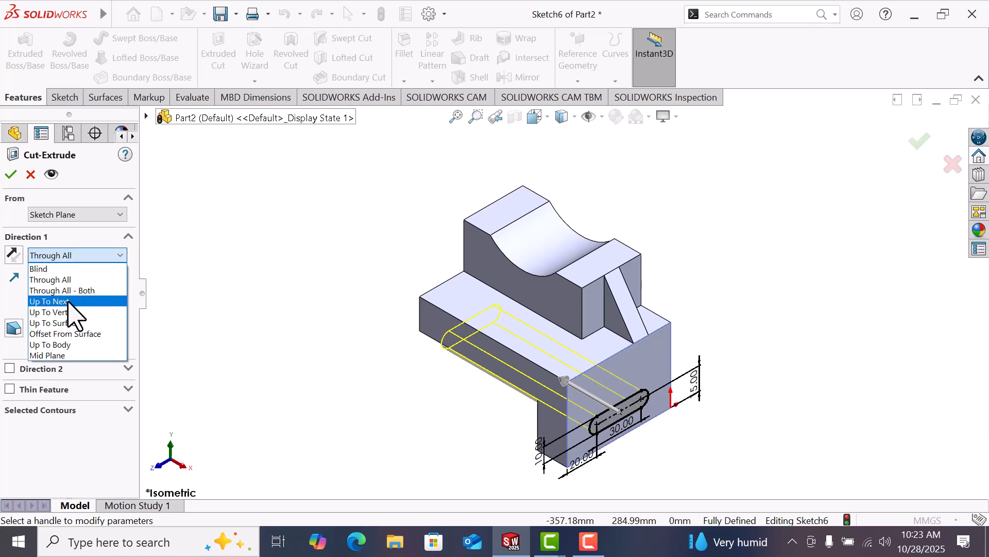
pyautogui.click(71, 302)
pyautogui.moveTo(713, 303); pyautogui.dragTo(807, 266, button='middle')
pyautogui.scroll(-4, 598, 399)
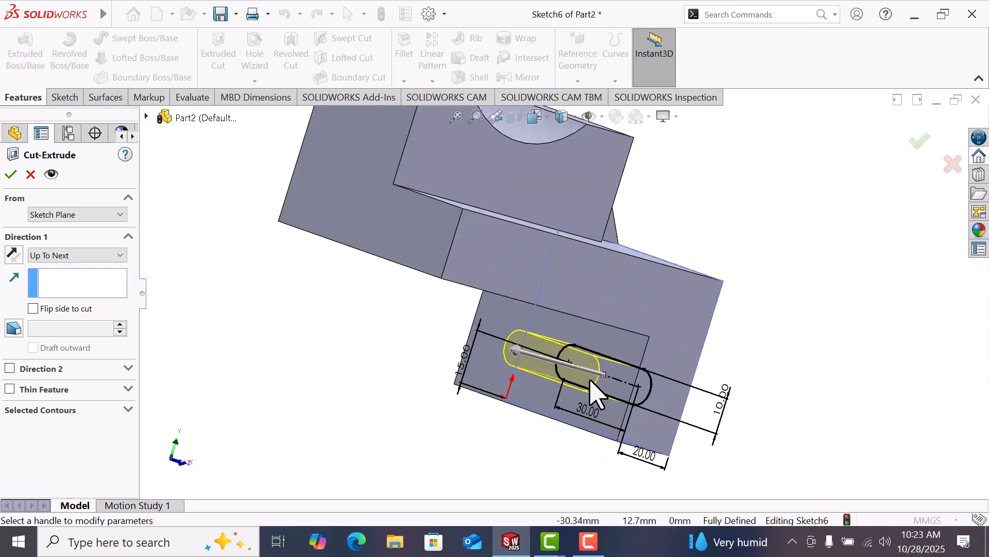
pyautogui.click(11, 175)
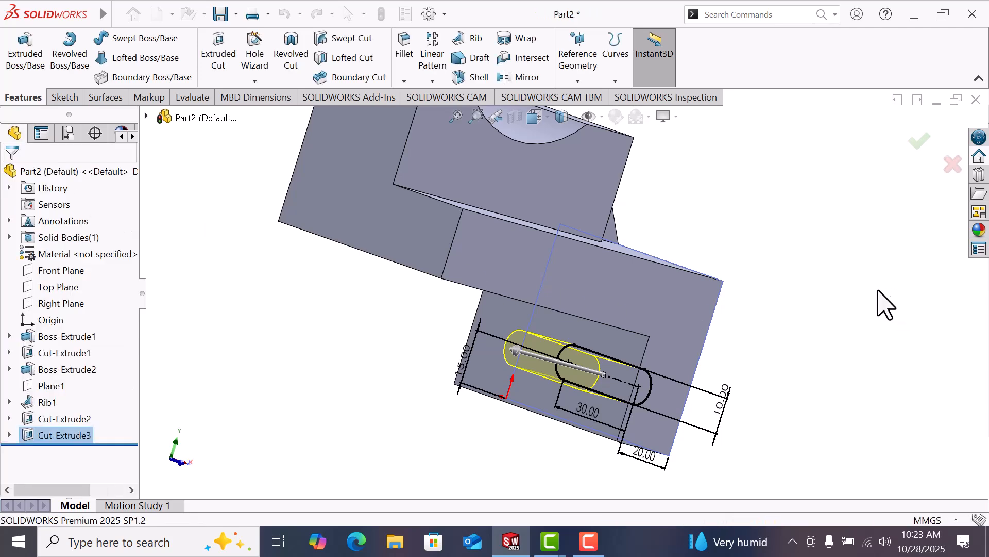
pyautogui.press('space')
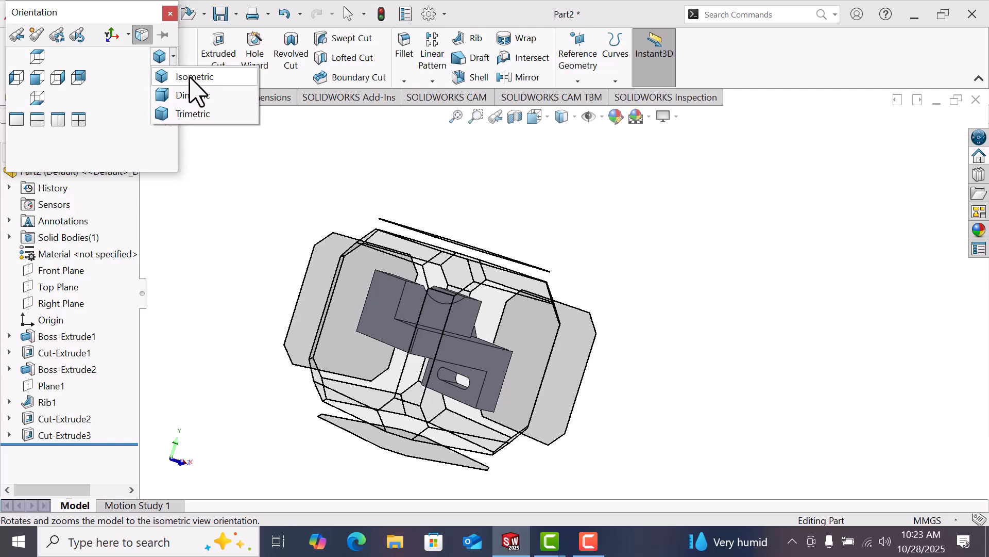
pyautogui.click(188, 79)
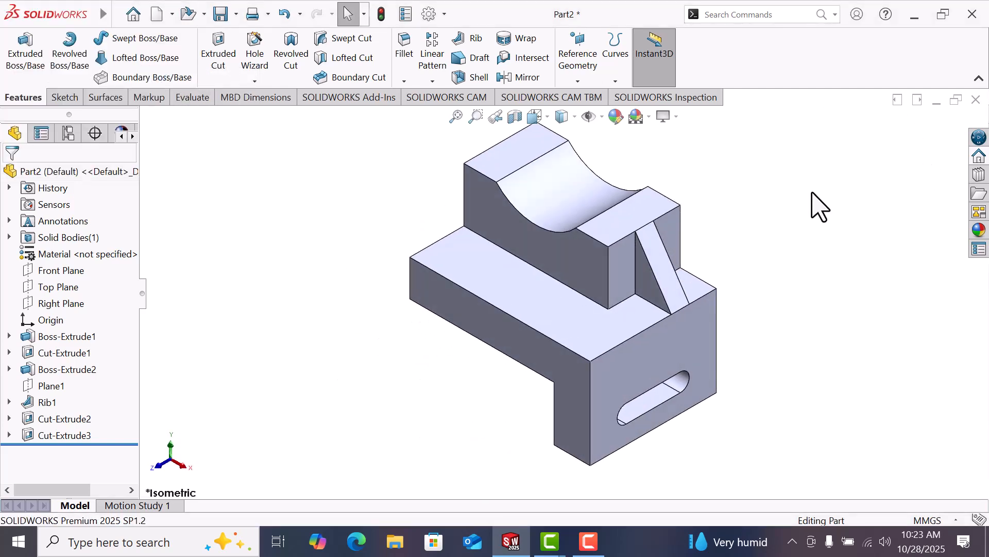
pyautogui.scroll(1, 597, 252)
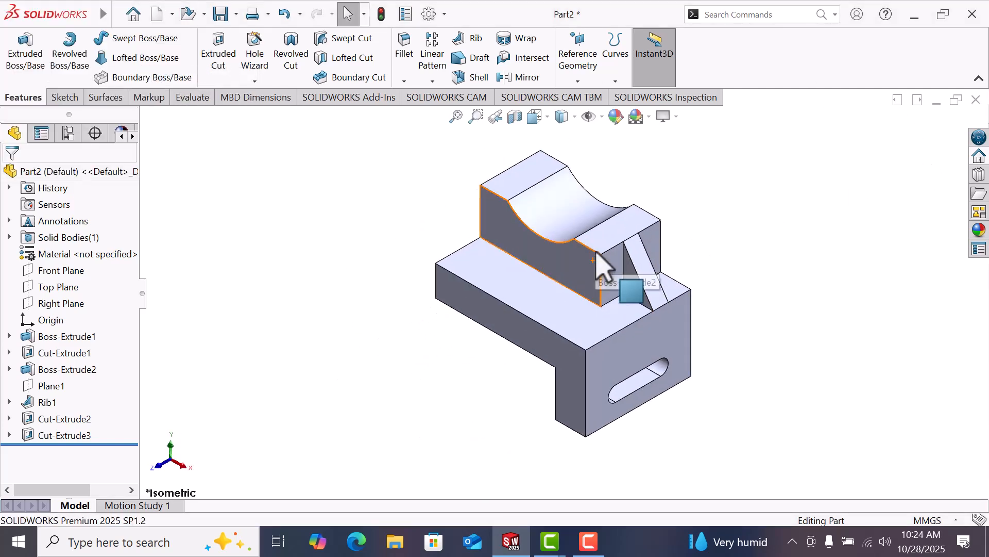
pyautogui.scroll(-1, 597, 251)
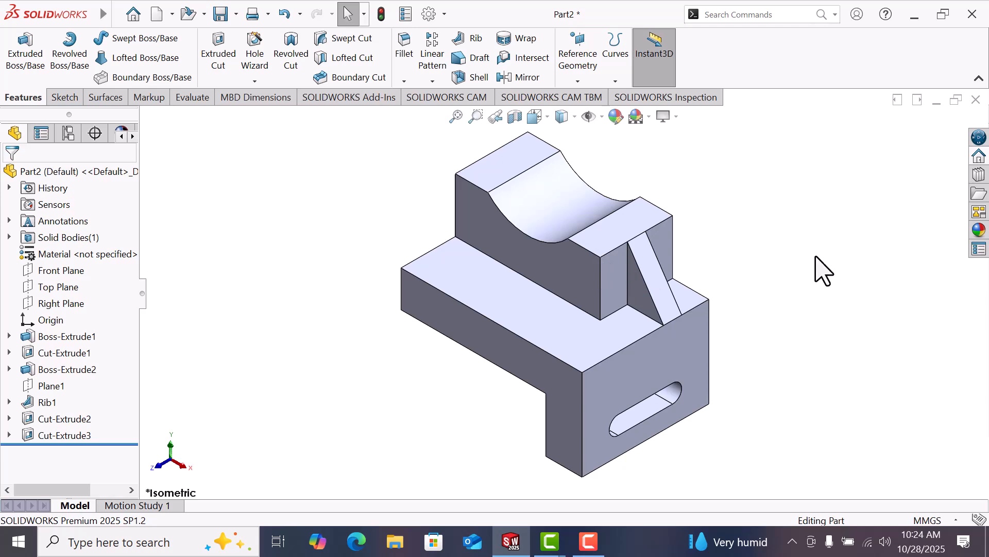
# Step: Apply the Green appearance from the Solid appearance category to the whole part
pyautogui.click(979, 230)
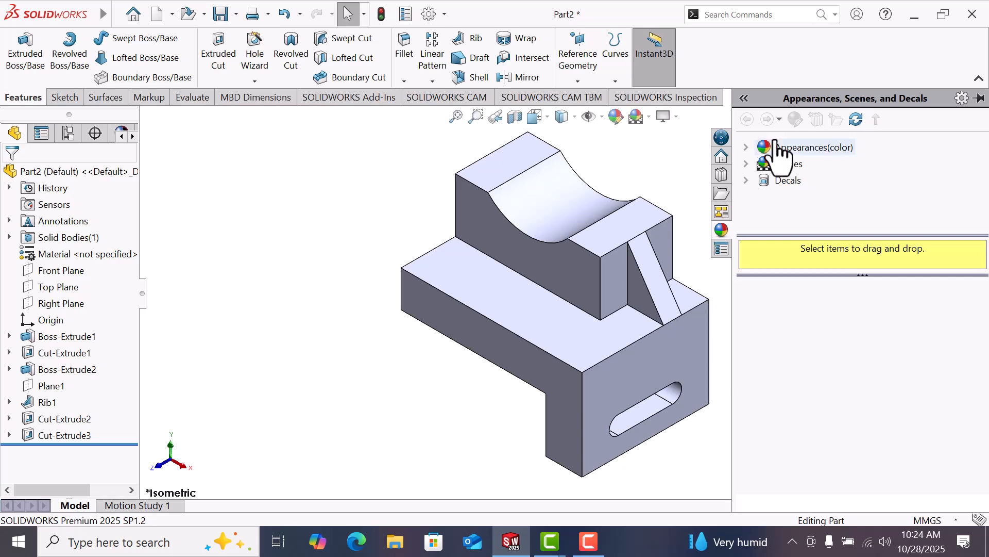
pyautogui.click(746, 147)
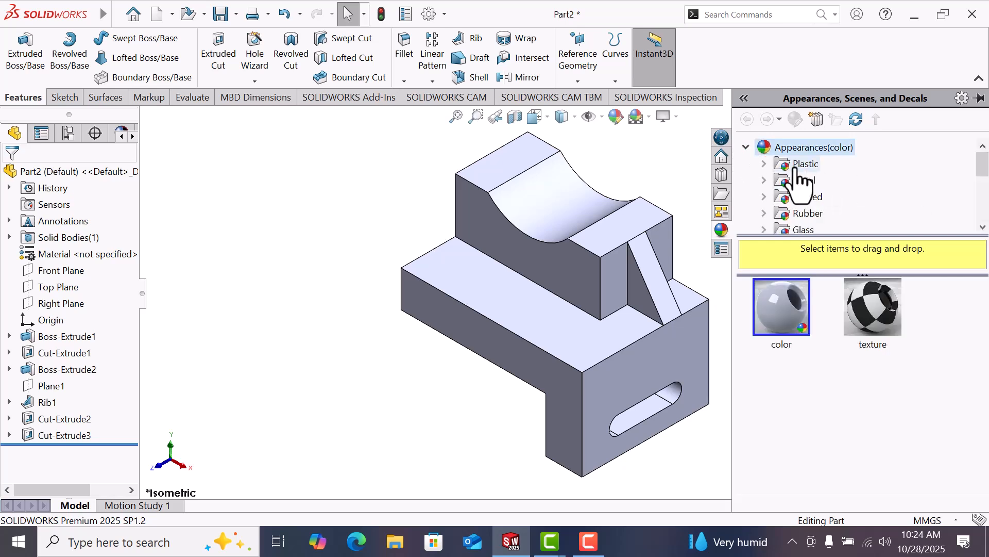
pyautogui.scroll(-1, 821, 208)
pyautogui.scroll(-2, 827, 213)
pyautogui.scroll(2, 827, 214)
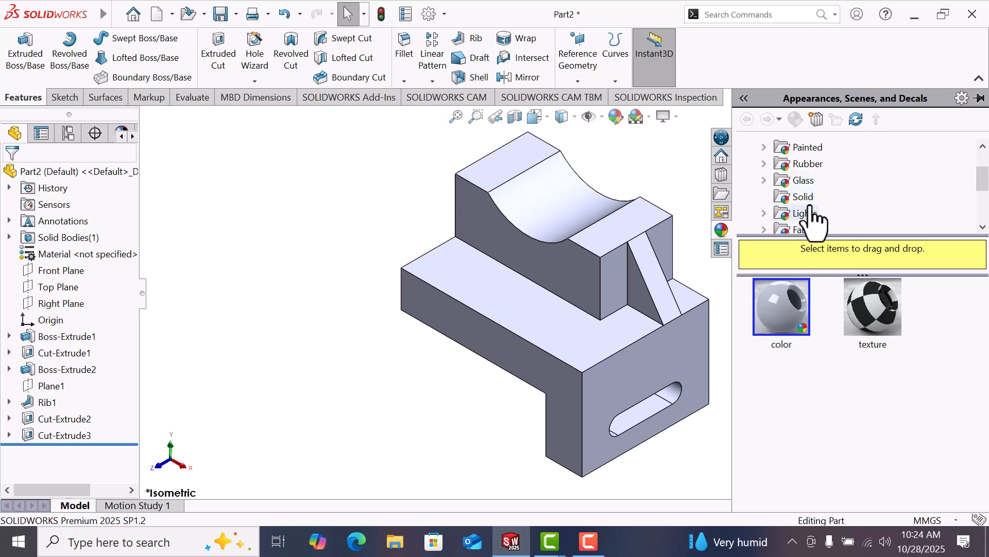
pyautogui.click(812, 199)
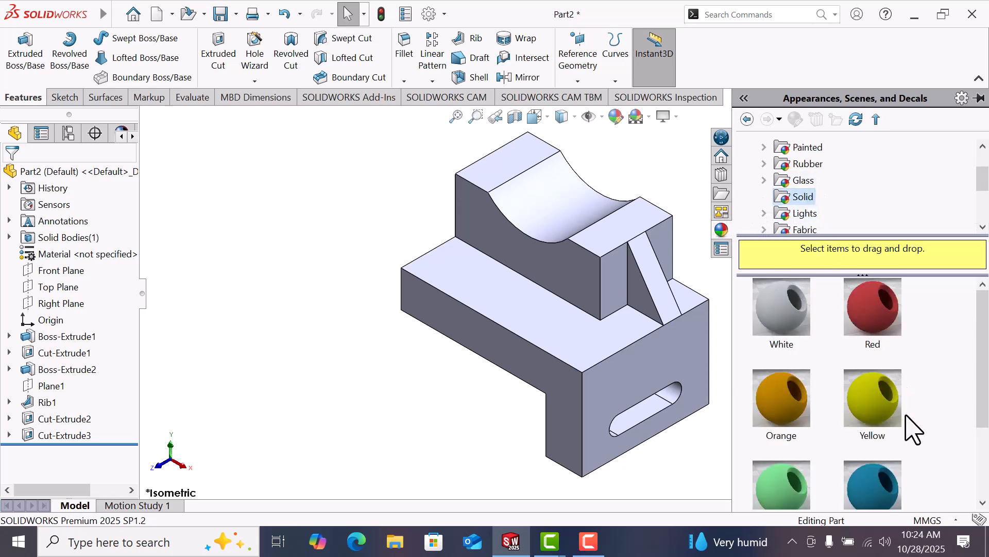
pyautogui.moveTo(804, 489); pyautogui.dragTo(620, 304)
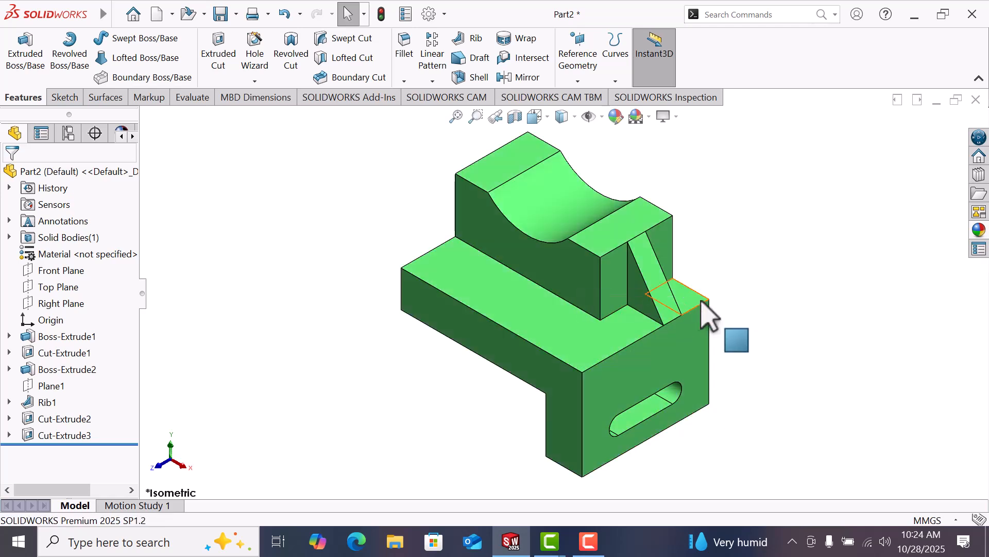
# Step: Change the whole part's appearance to Blue from the Solid appearance category
pyautogui.click(978, 230)
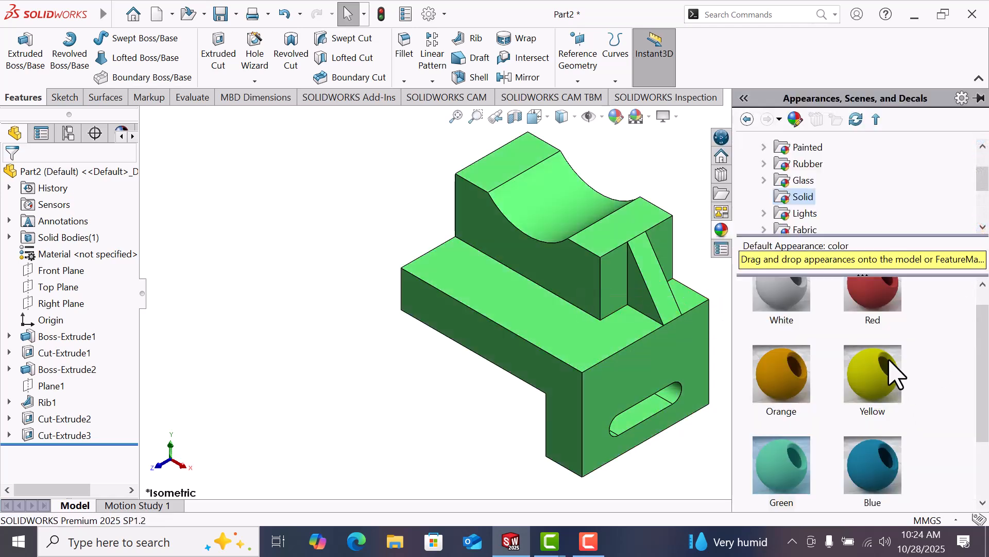
pyautogui.scroll(-1, 880, 400)
pyautogui.moveTo(880, 401)
pyautogui.moveTo(880, 401); pyautogui.dragTo(653, 297)
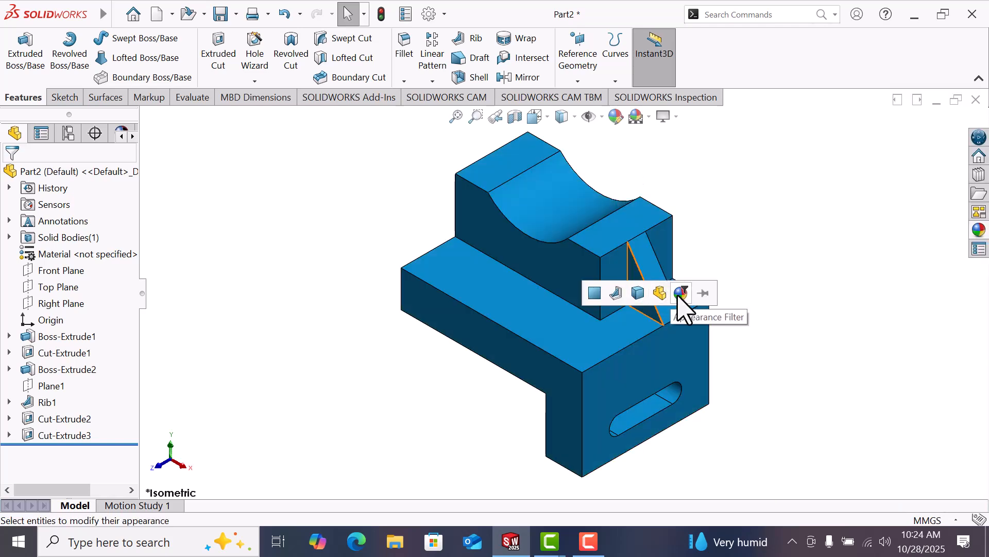